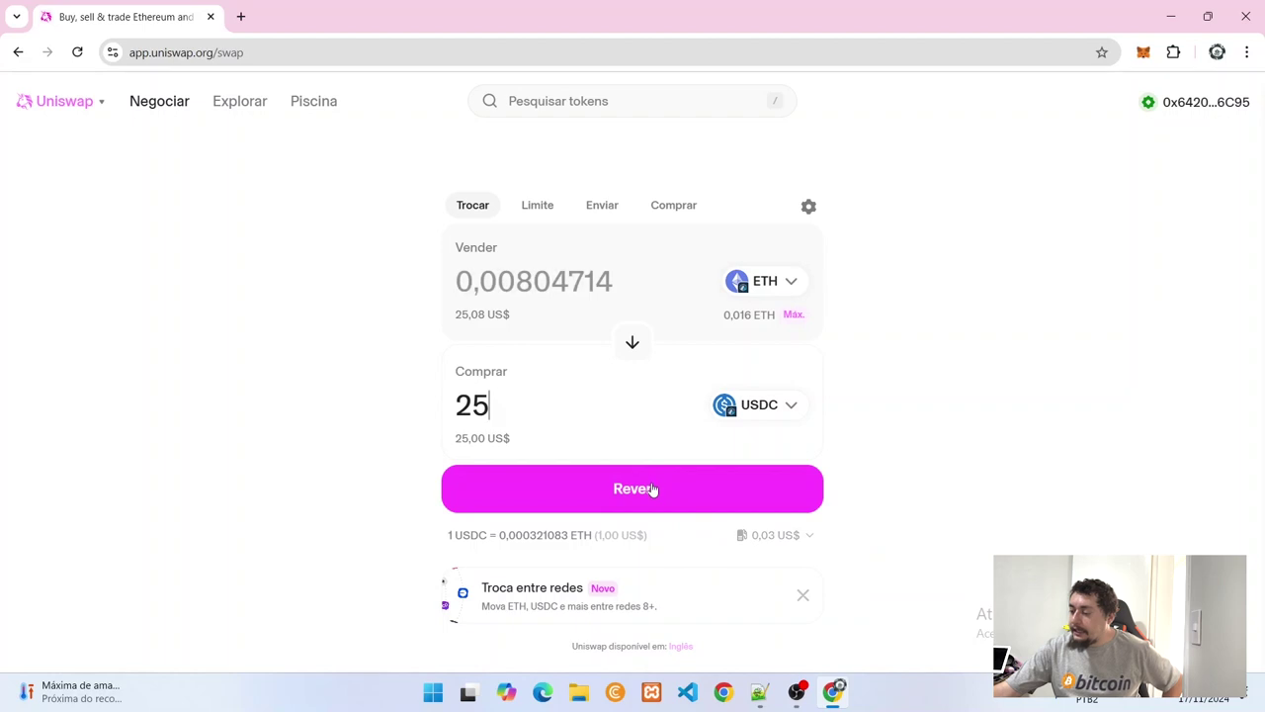
Submit the reviewed swap of ETH for 25 USDC and confirm the transaction in MetaMask
click(653, 490)
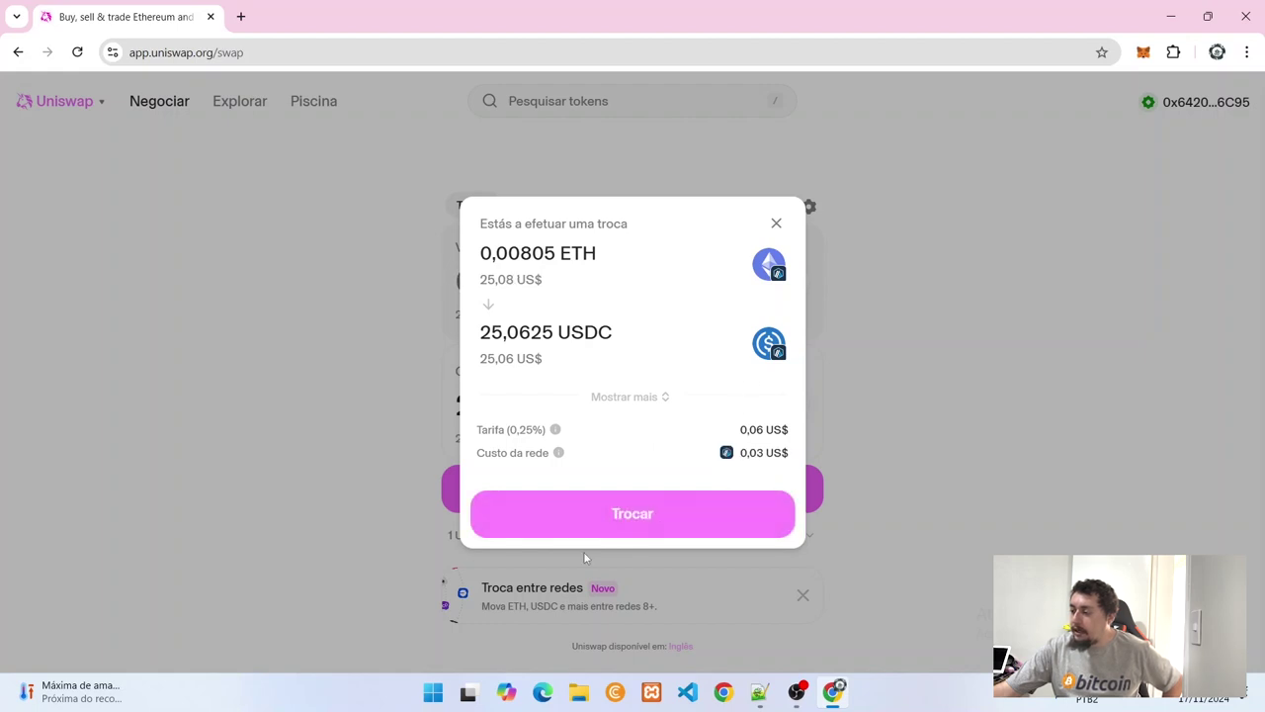
click(644, 522)
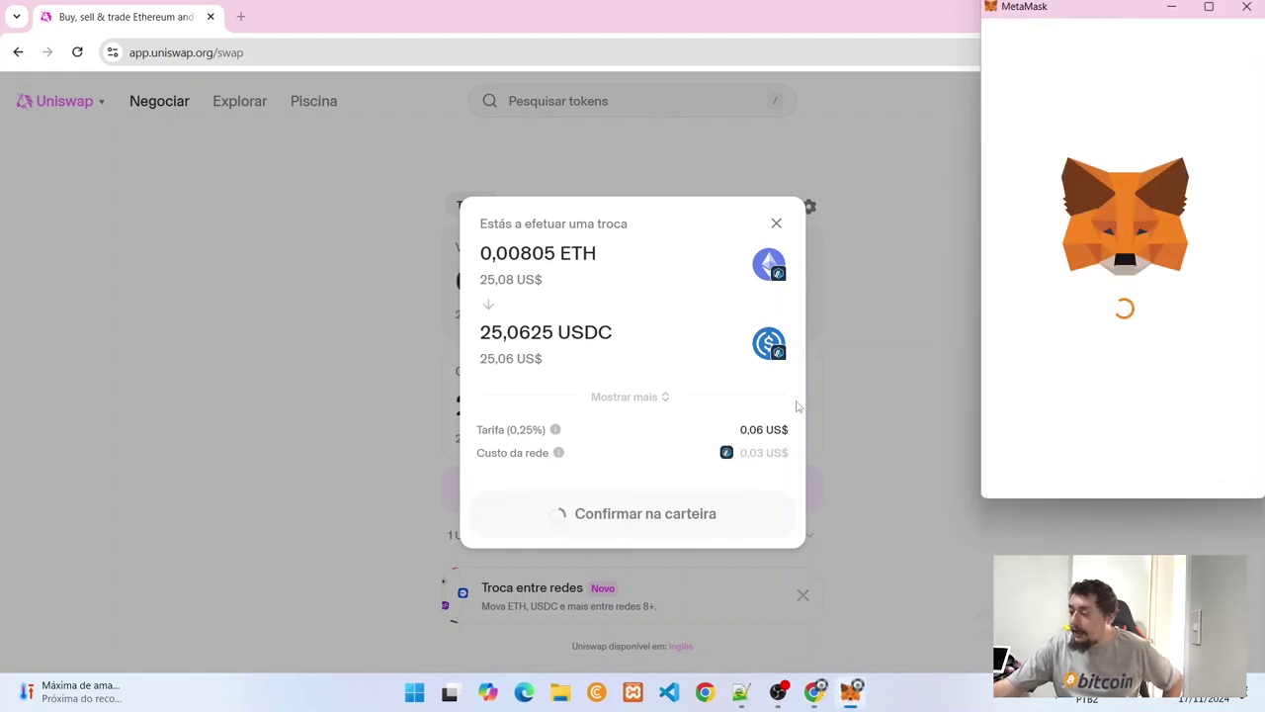
scroll(1186, 376, down, 2)
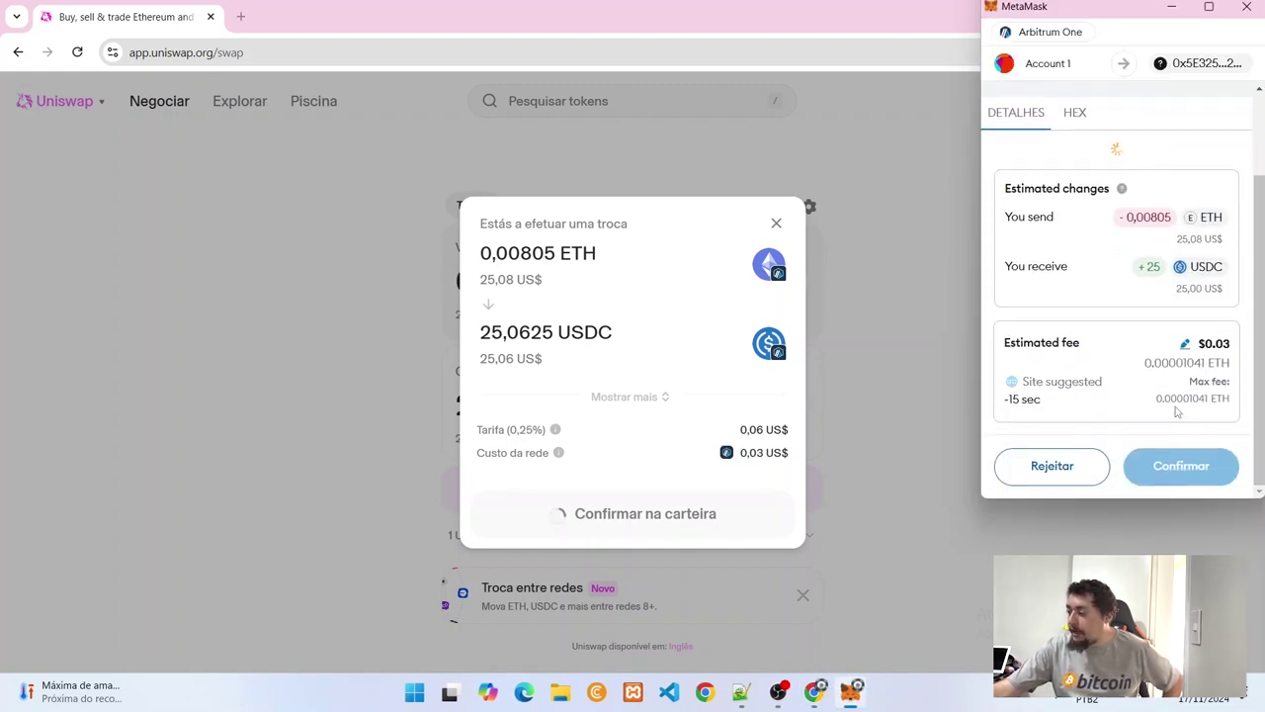
click(1168, 473)
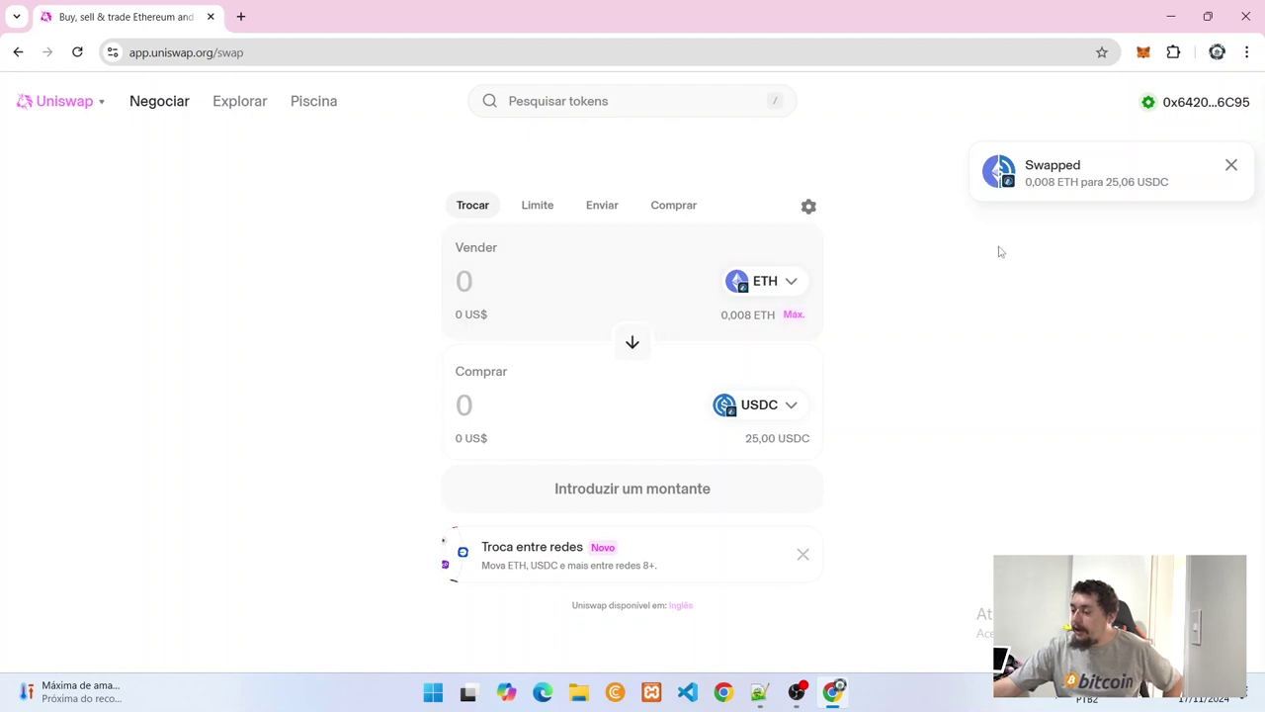
Check the wallet's token balances, and open a new liquidity position form with the wallet overview closed
click(1150, 107)
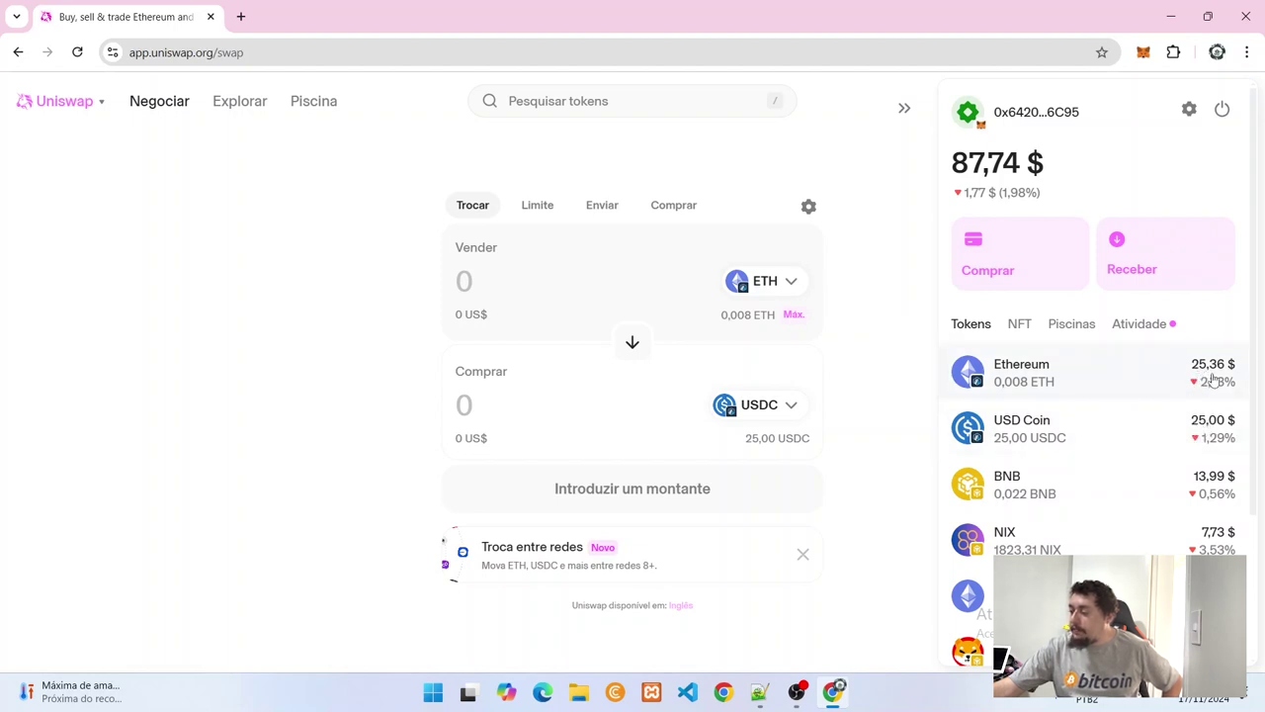
mouse_move(342, 111)
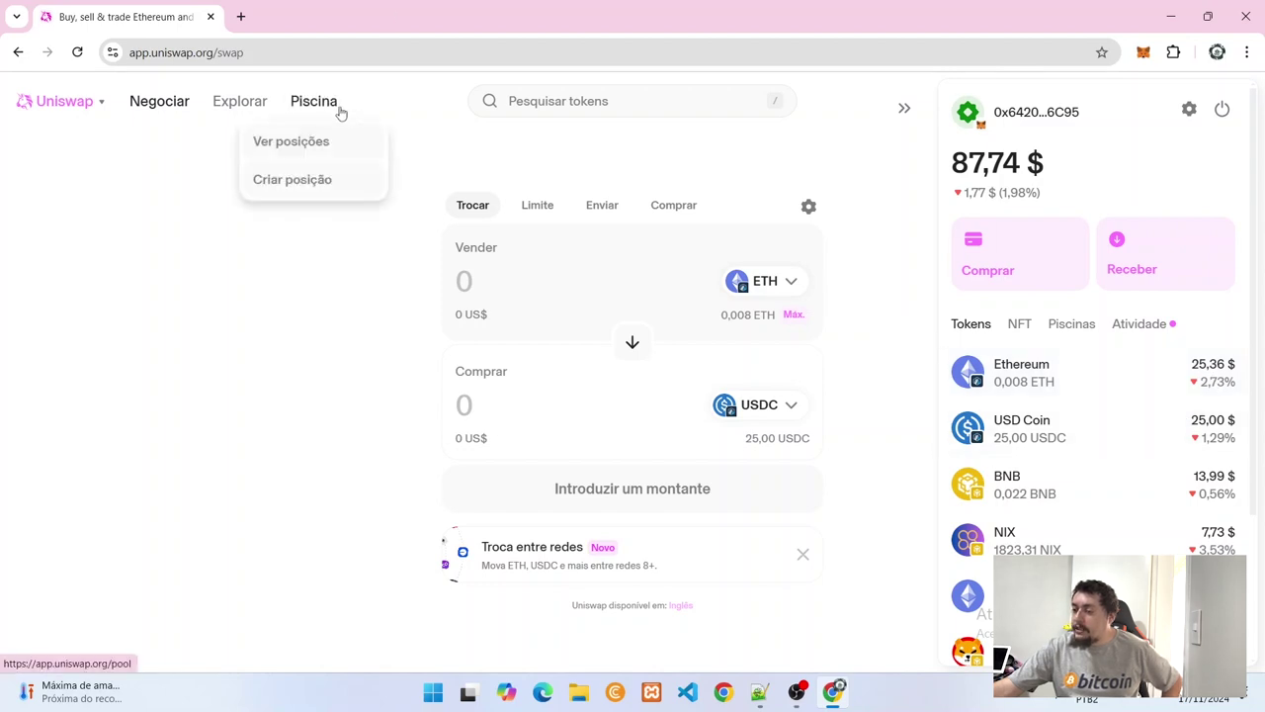
click(297, 178)
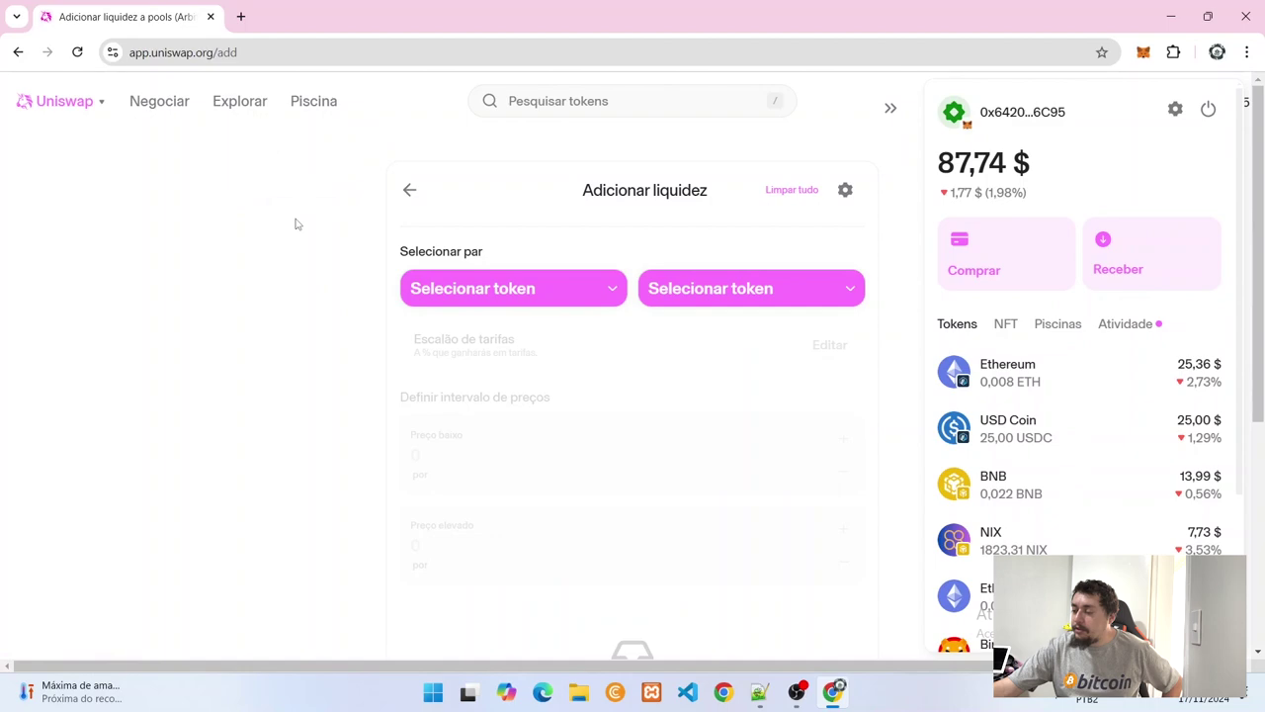
click(552, 286)
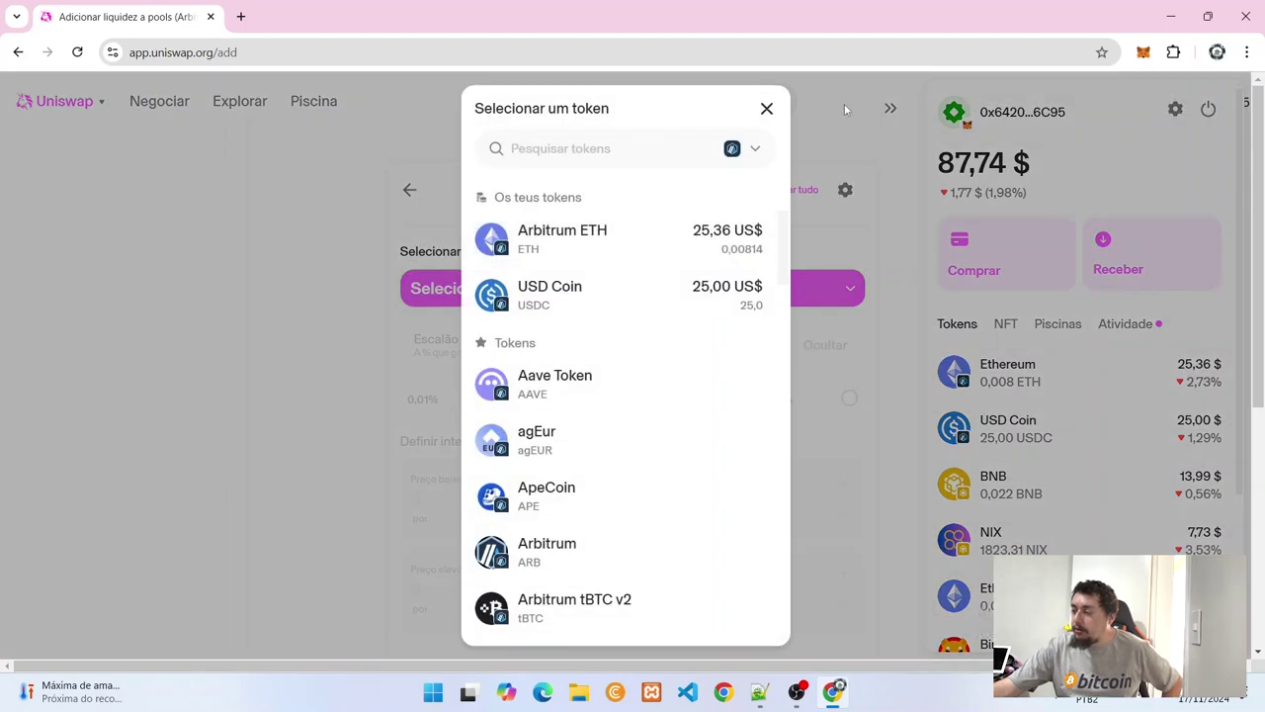
click(860, 105)
click(890, 108)
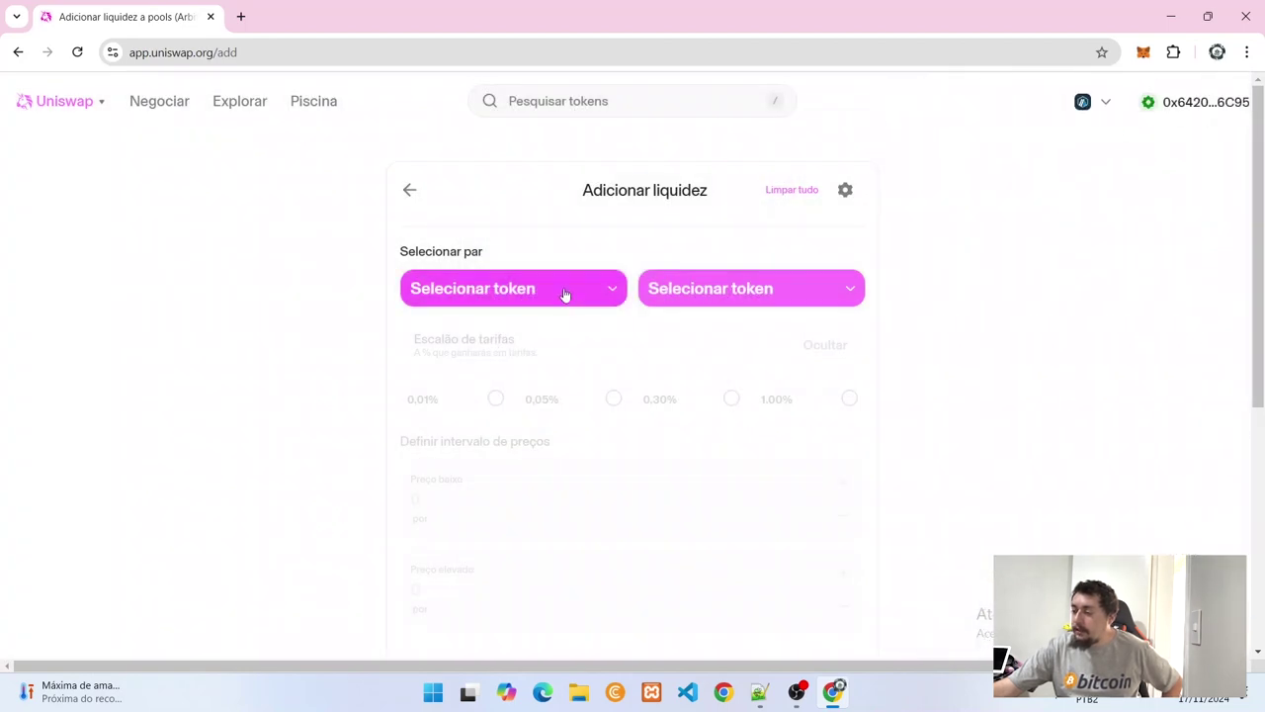
Select ETH and USDC as the liquidity pair and expand the fee tier options
click(564, 290)
click(557, 251)
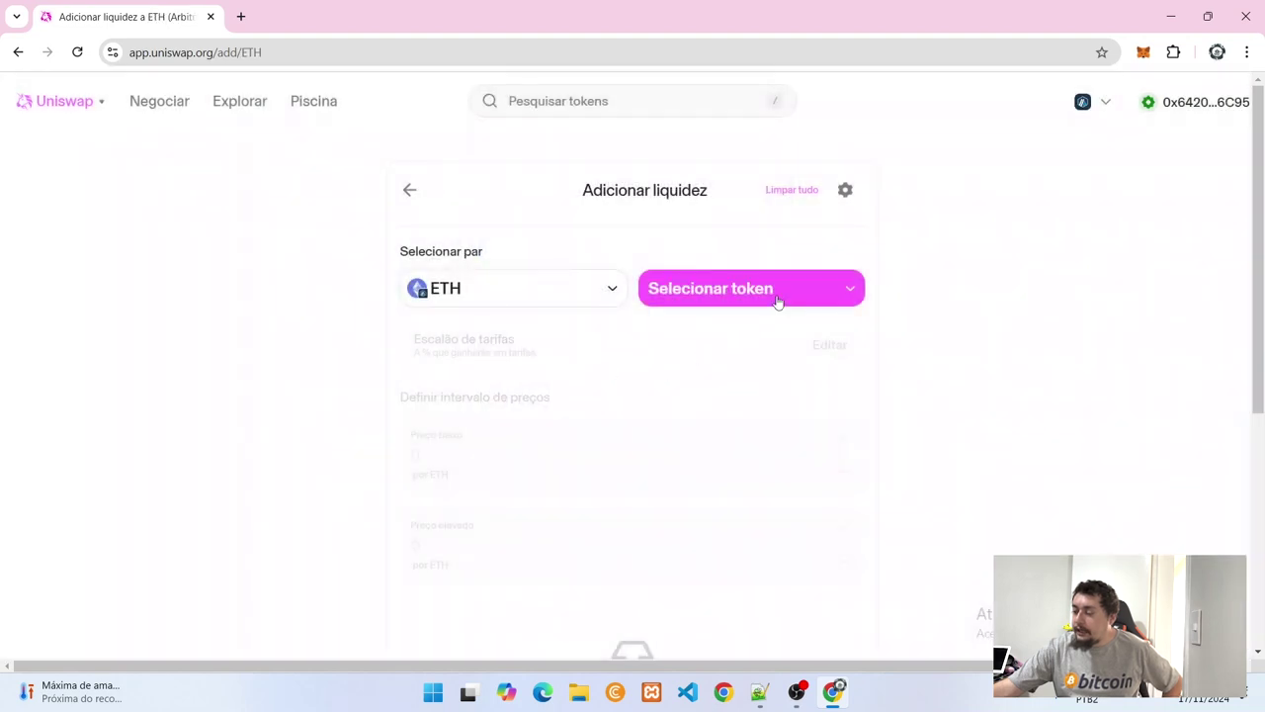
click(778, 302)
click(568, 307)
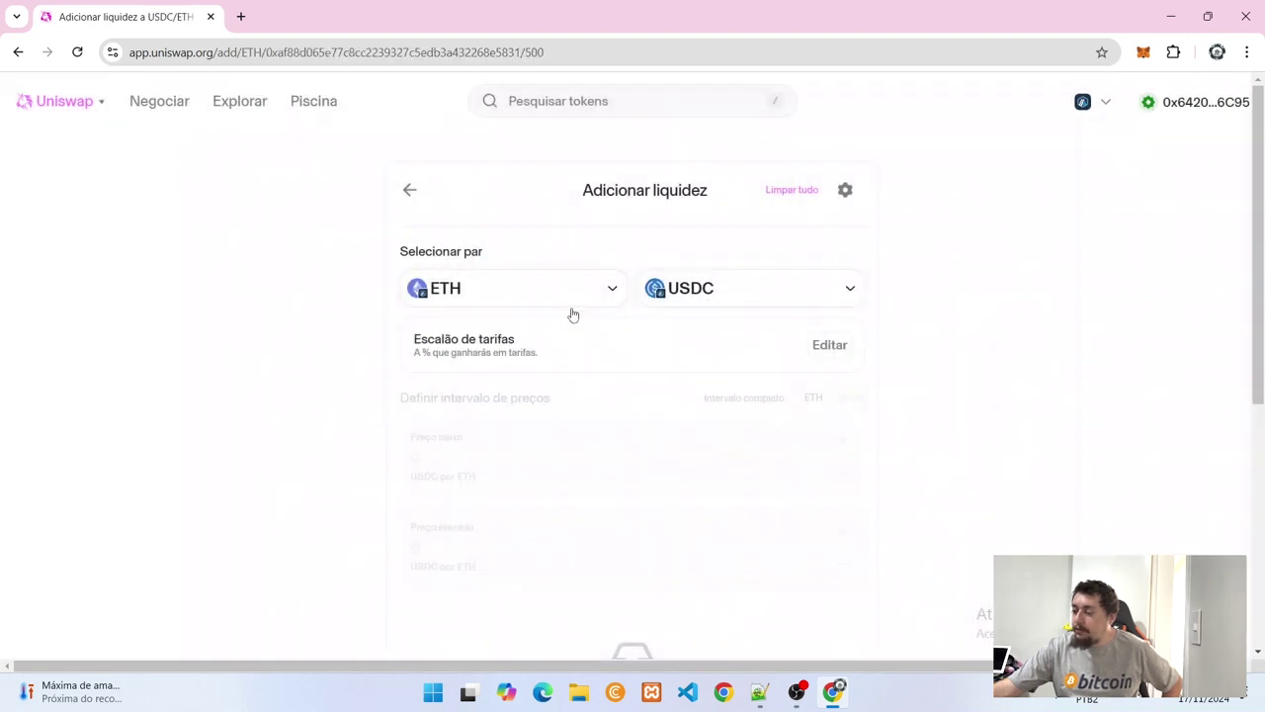
click(826, 354)
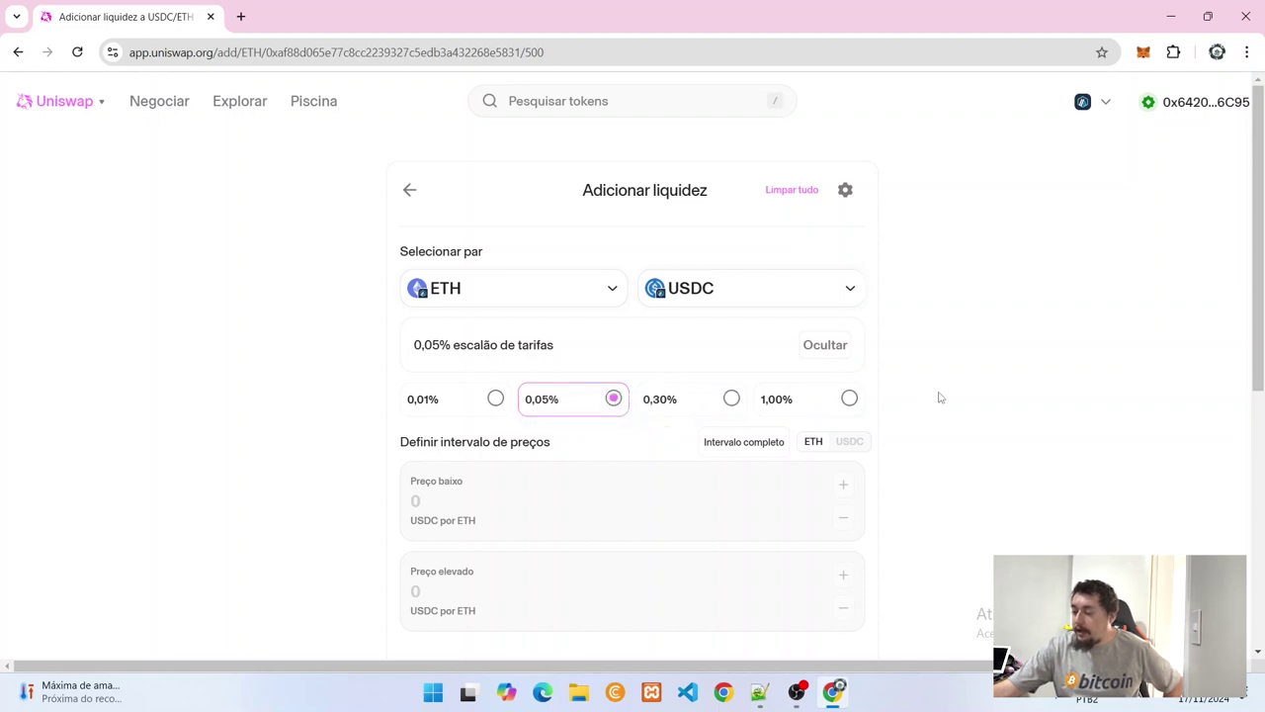
Look through the price range and deposit amount sections, switching the price range's base token to USDC
scroll(940, 398, down, 3)
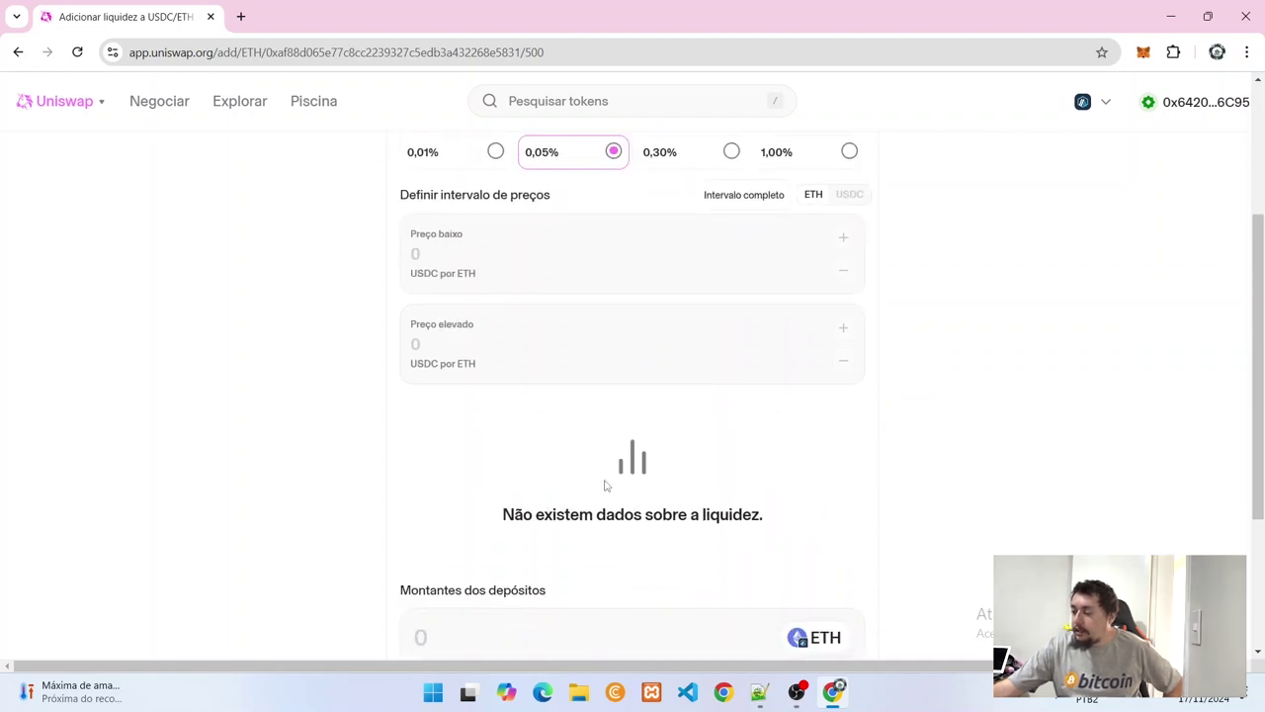
scroll(615, 464, down, 2)
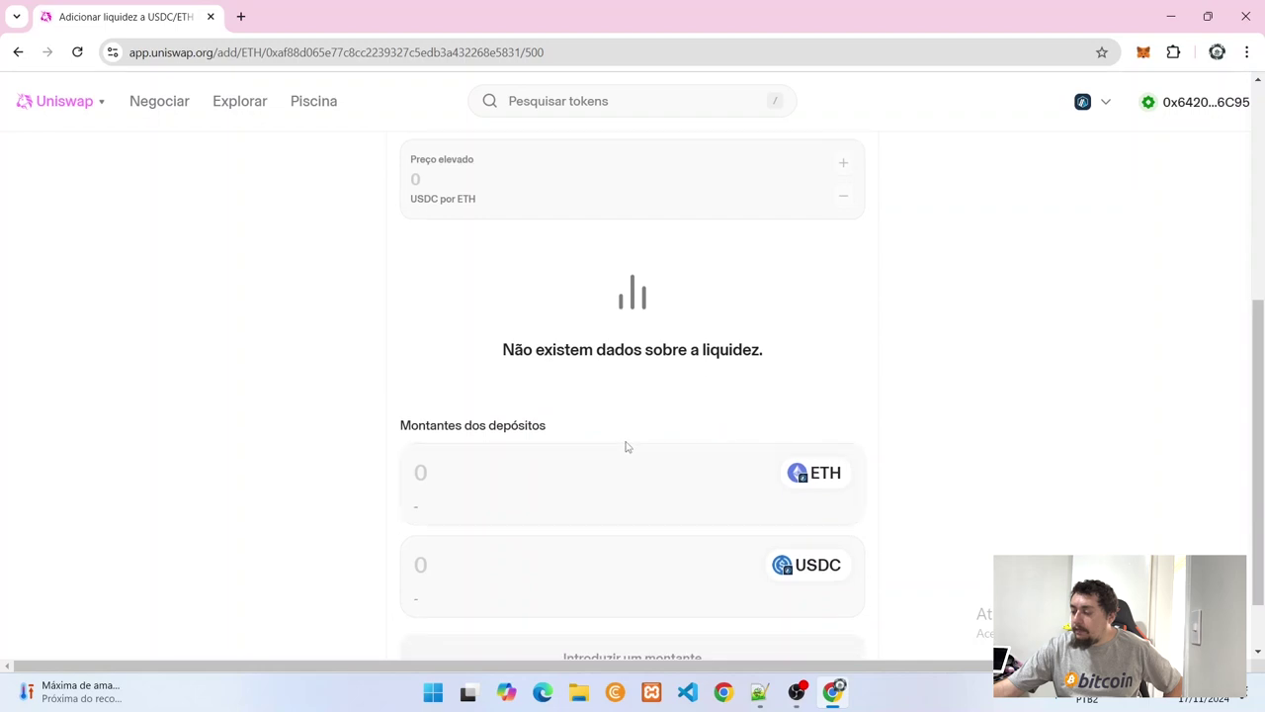
scroll(625, 447, up, 4)
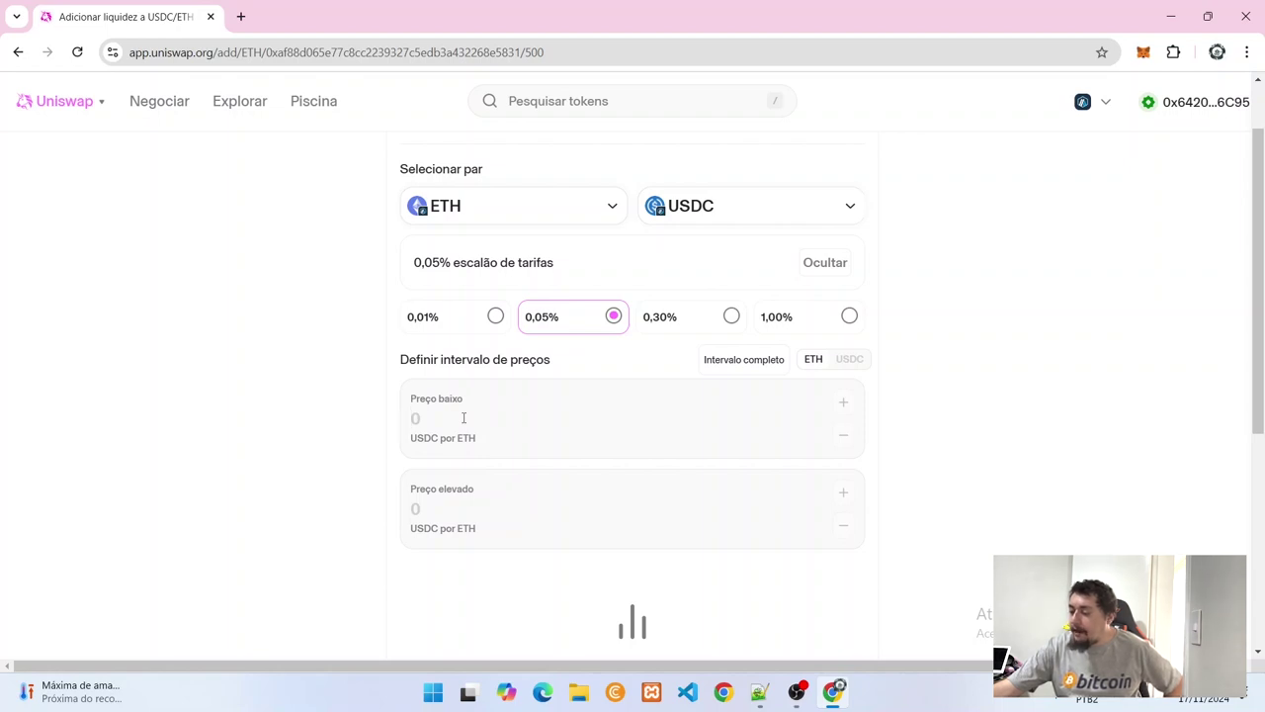
scroll(463, 419, down, 2)
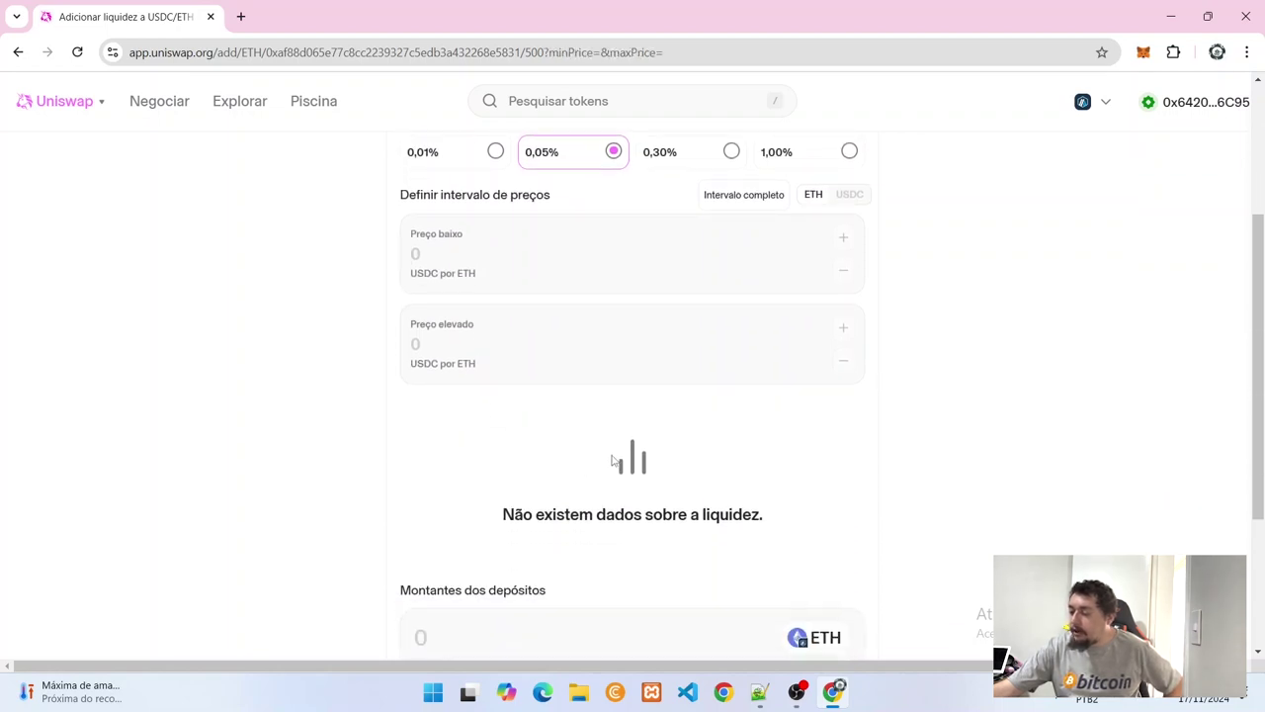
scroll(612, 461, up, 3)
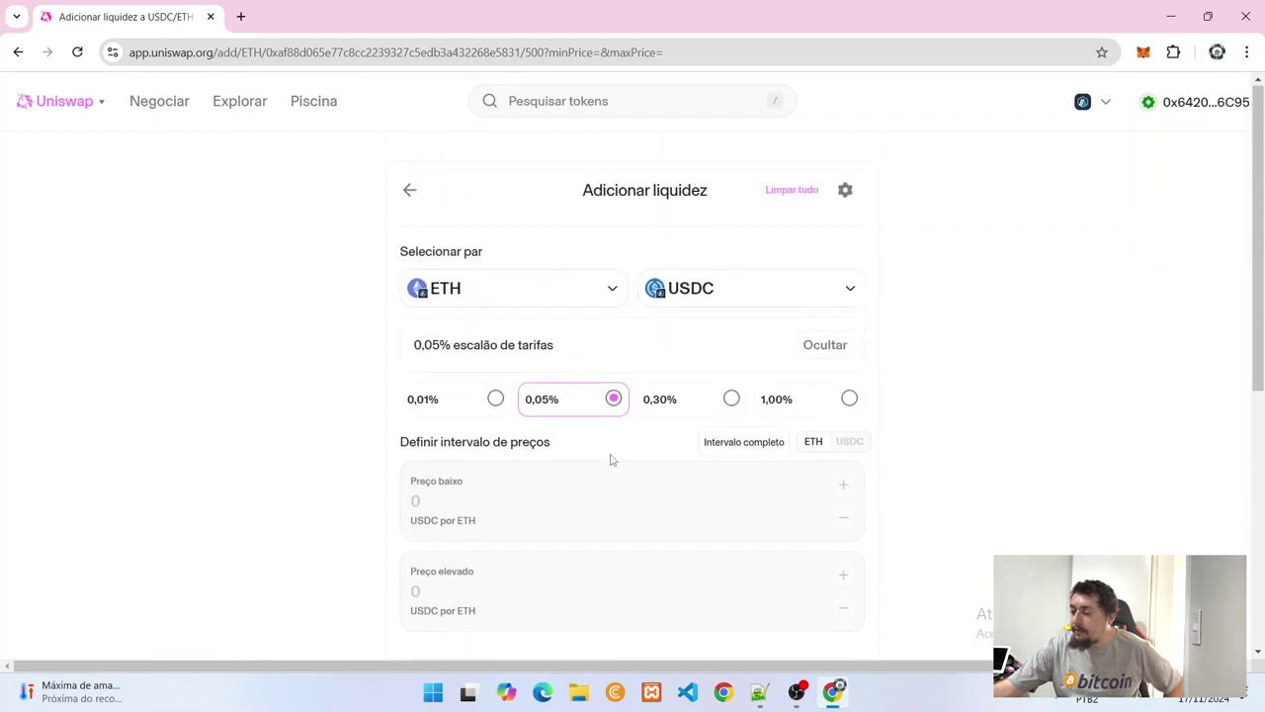
click(853, 443)
scroll(594, 415, down, 1)
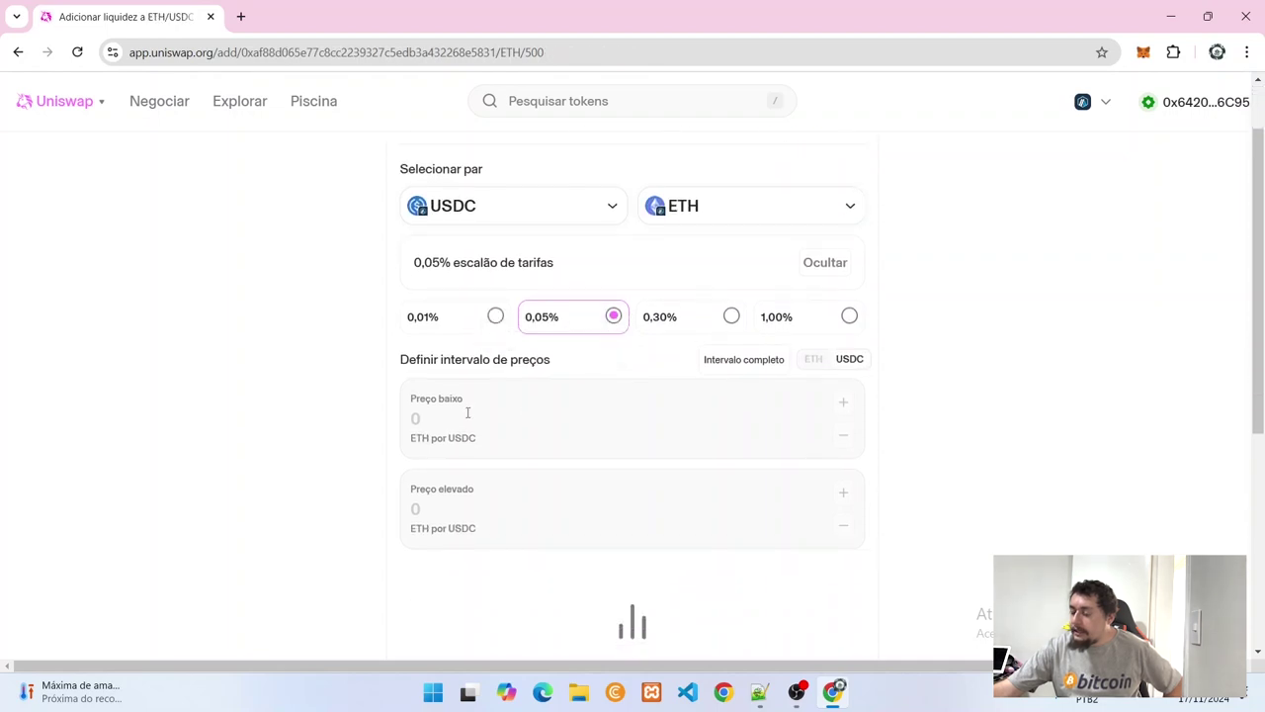
scroll(465, 412, down, 4)
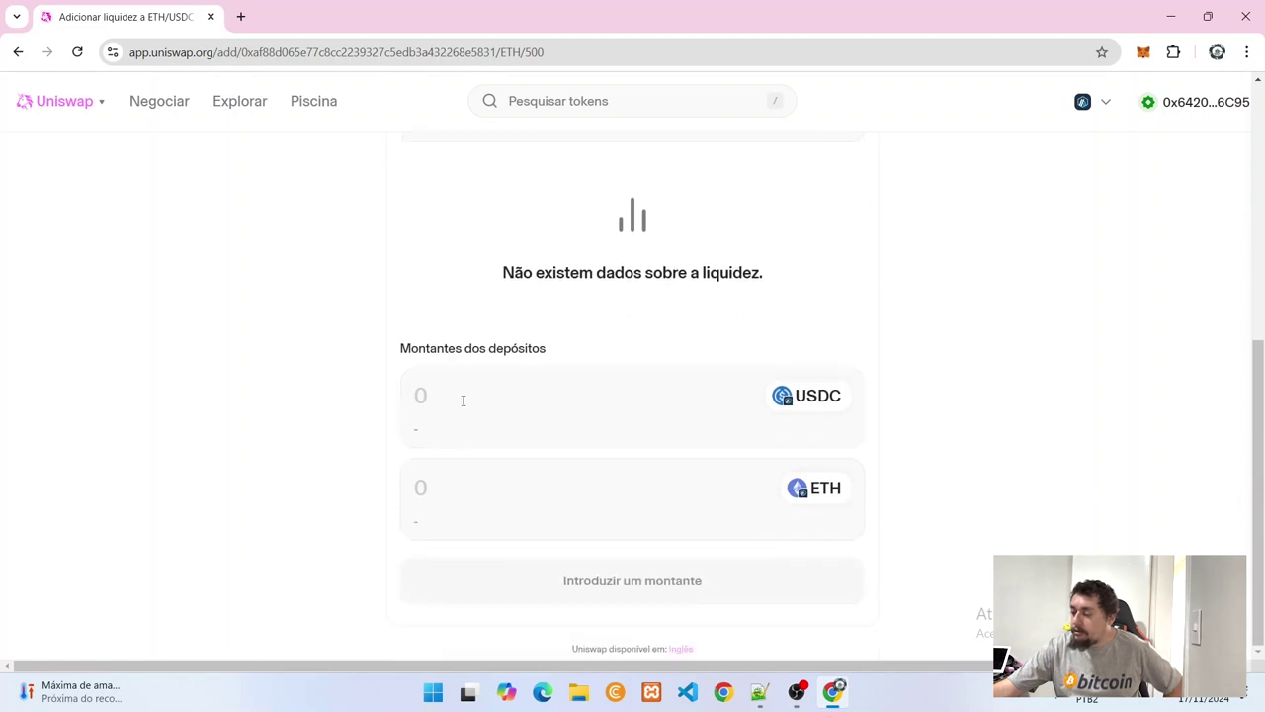
scroll(462, 399, up, 5)
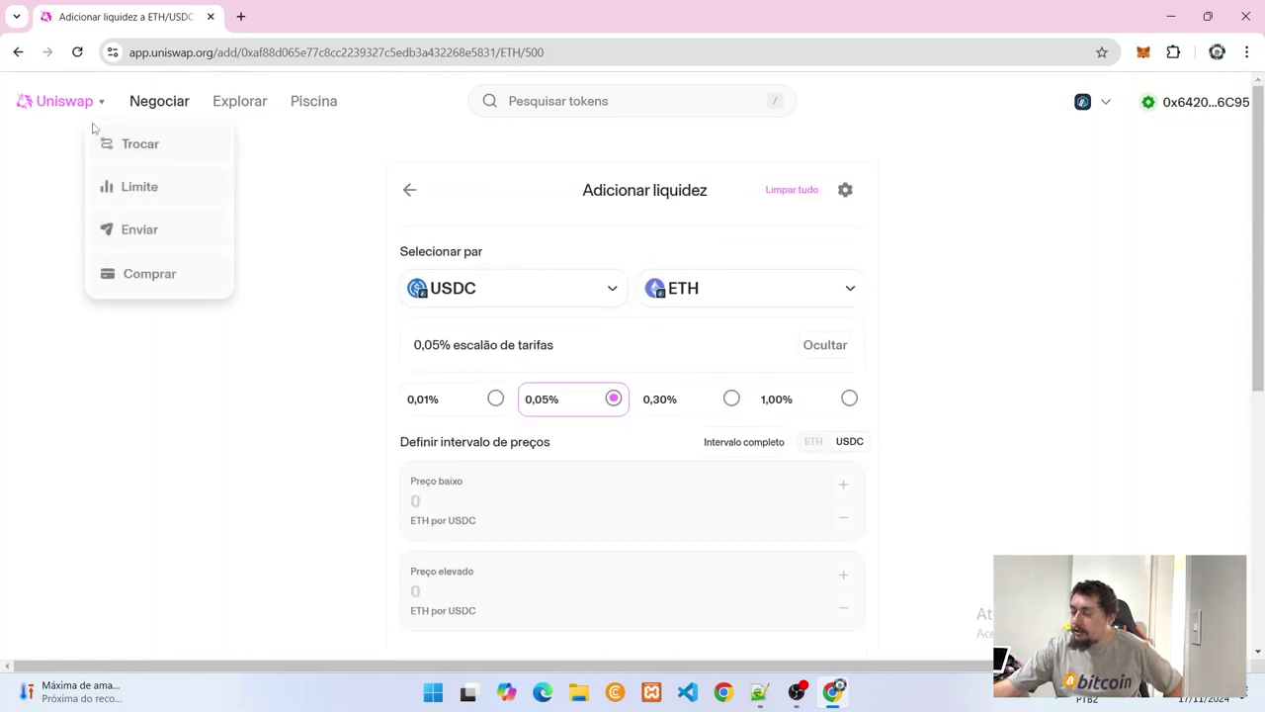
Start a new position from the liquidity positions page and select USDC as the token paired with ETH
click(61, 99)
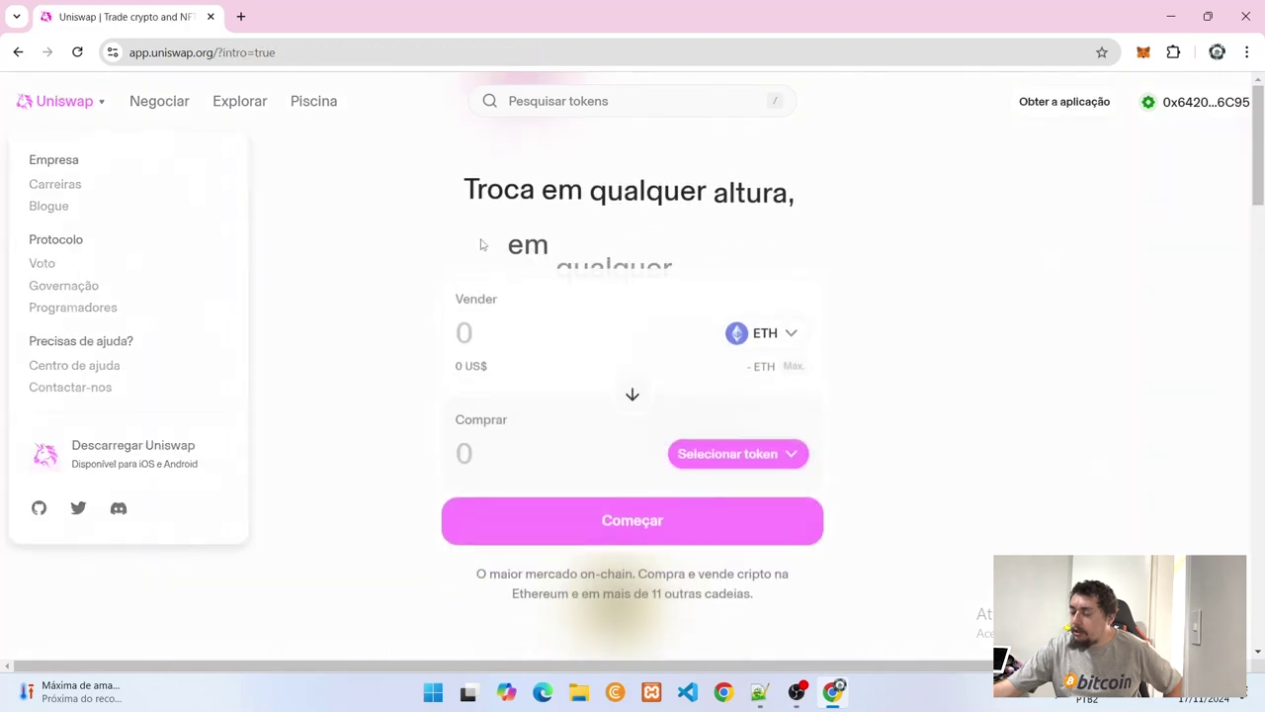
click(308, 136)
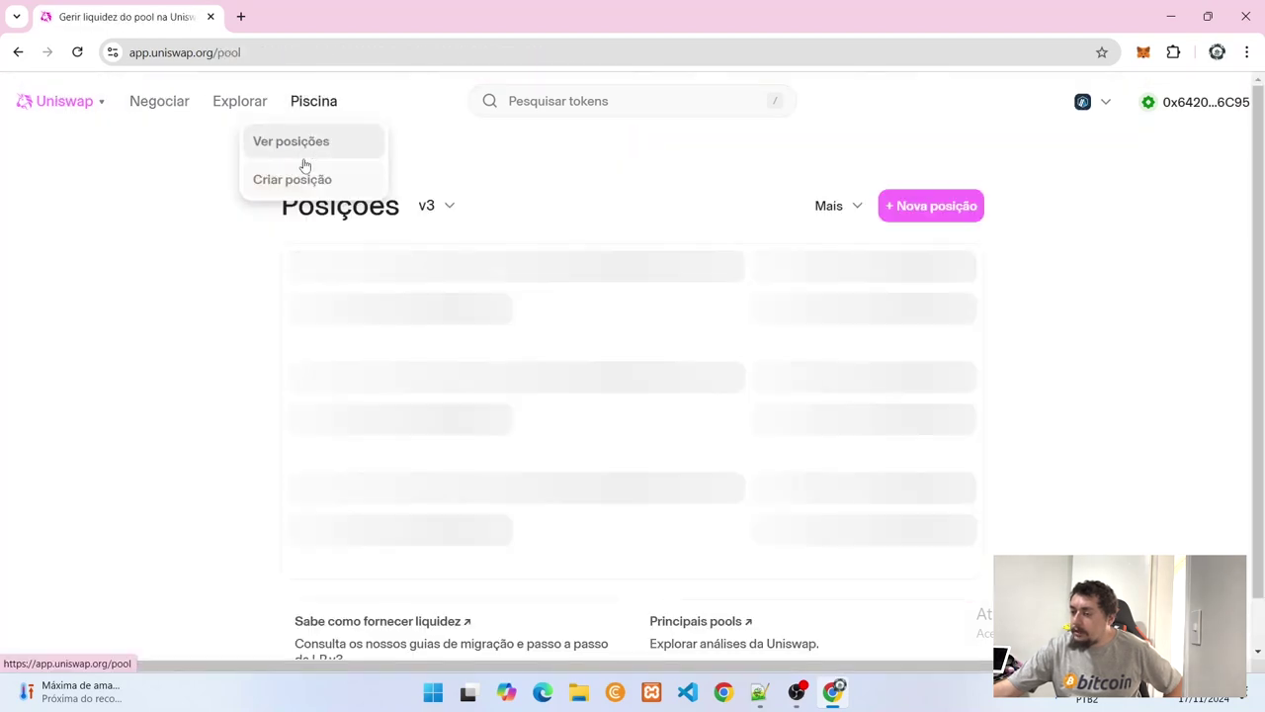
click(935, 214)
click(732, 289)
click(567, 295)
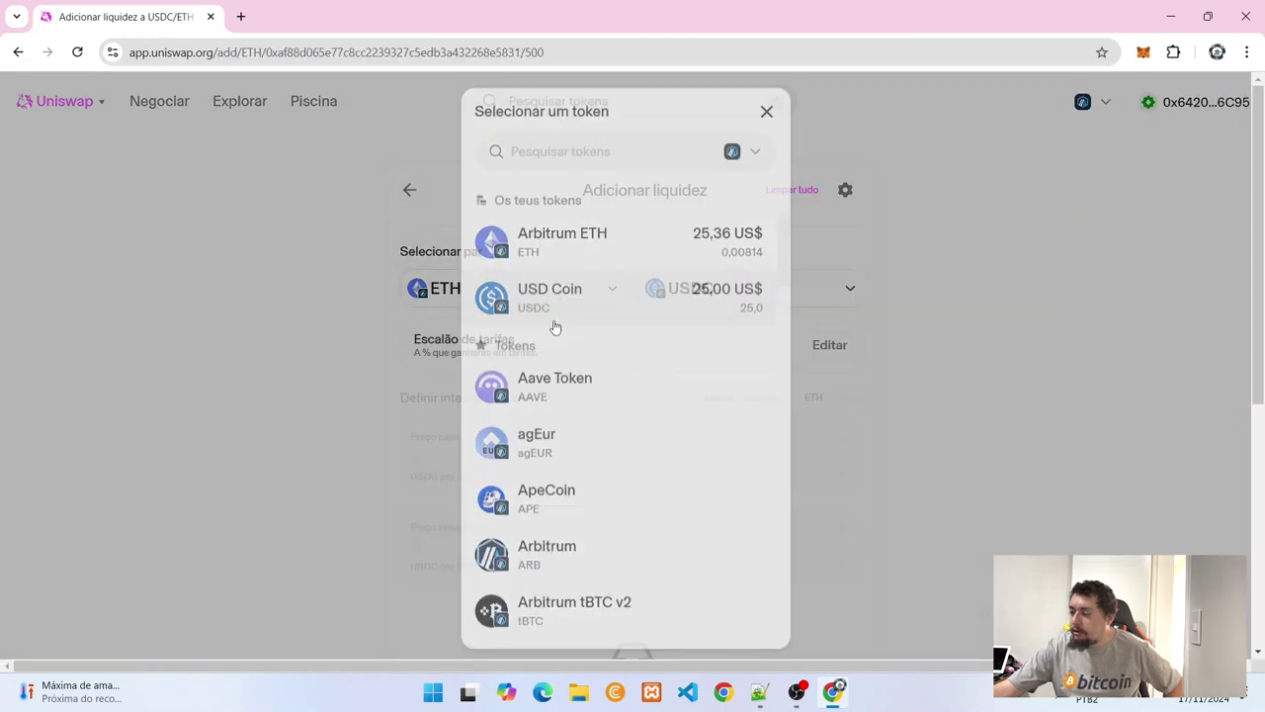
Apply the full price range to the position and switch its base token to USDC
scroll(553, 326, down, 2)
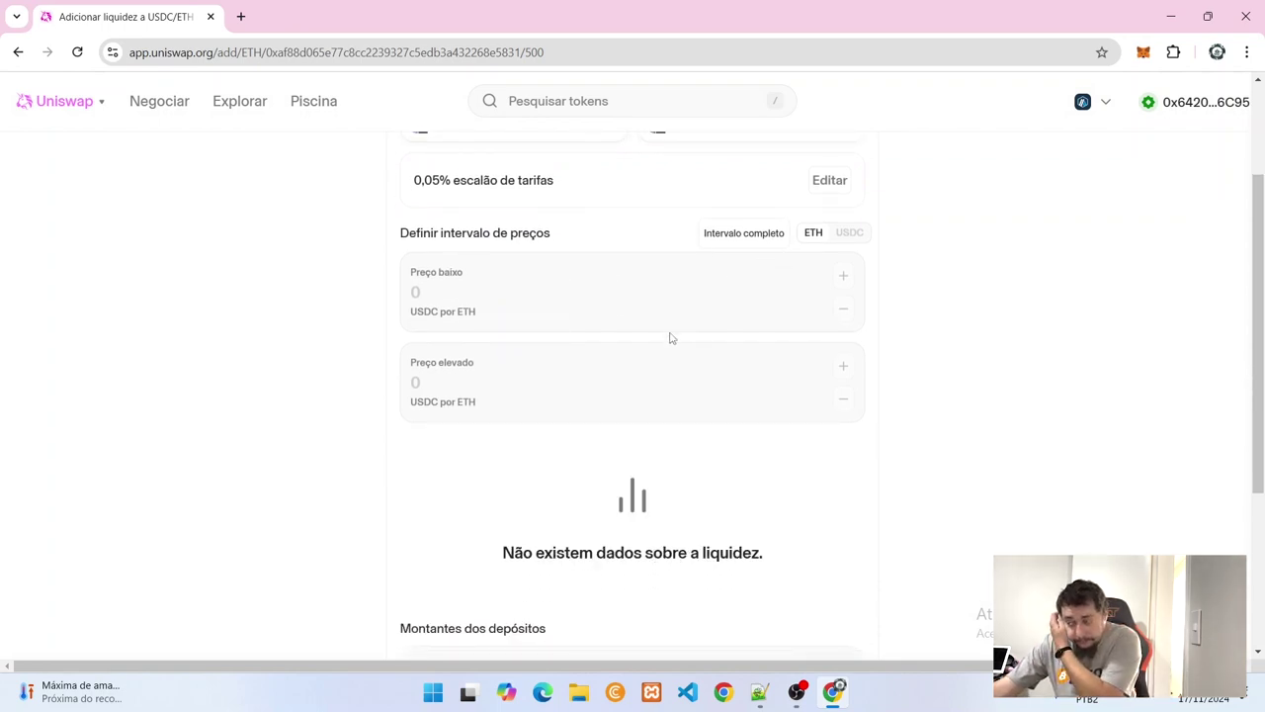
scroll(585, 311, up, 1)
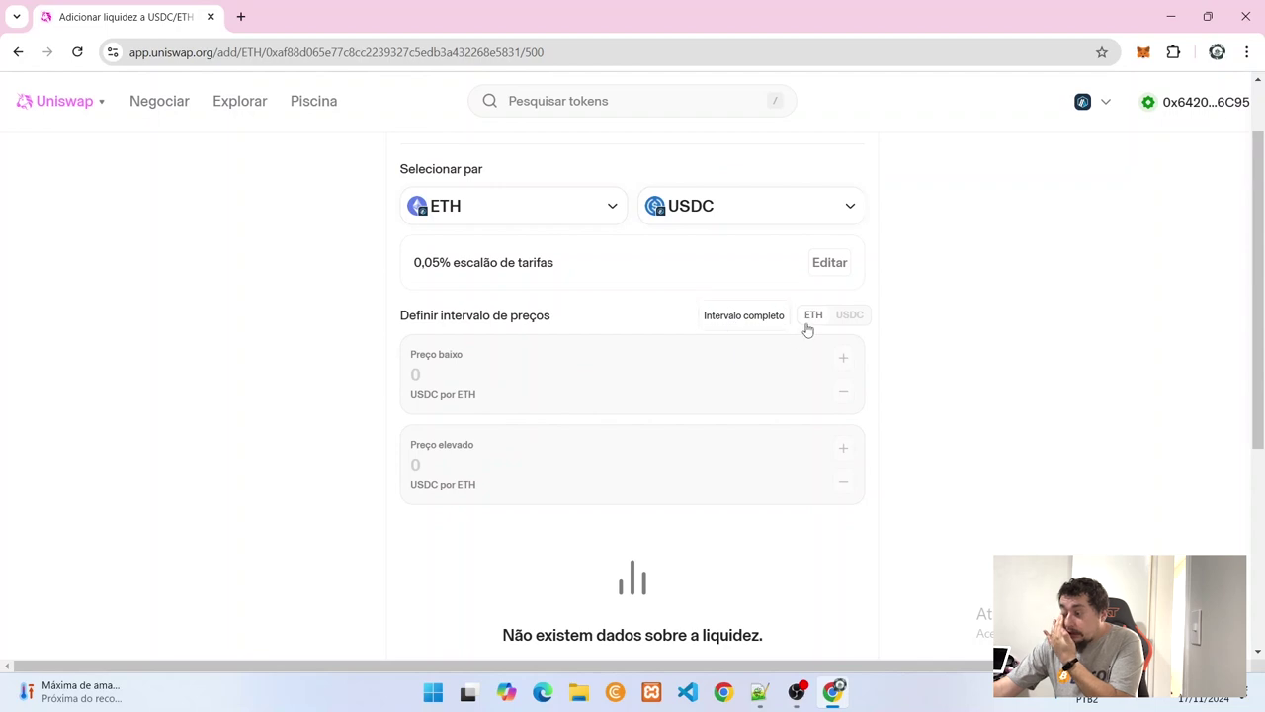
click(737, 325)
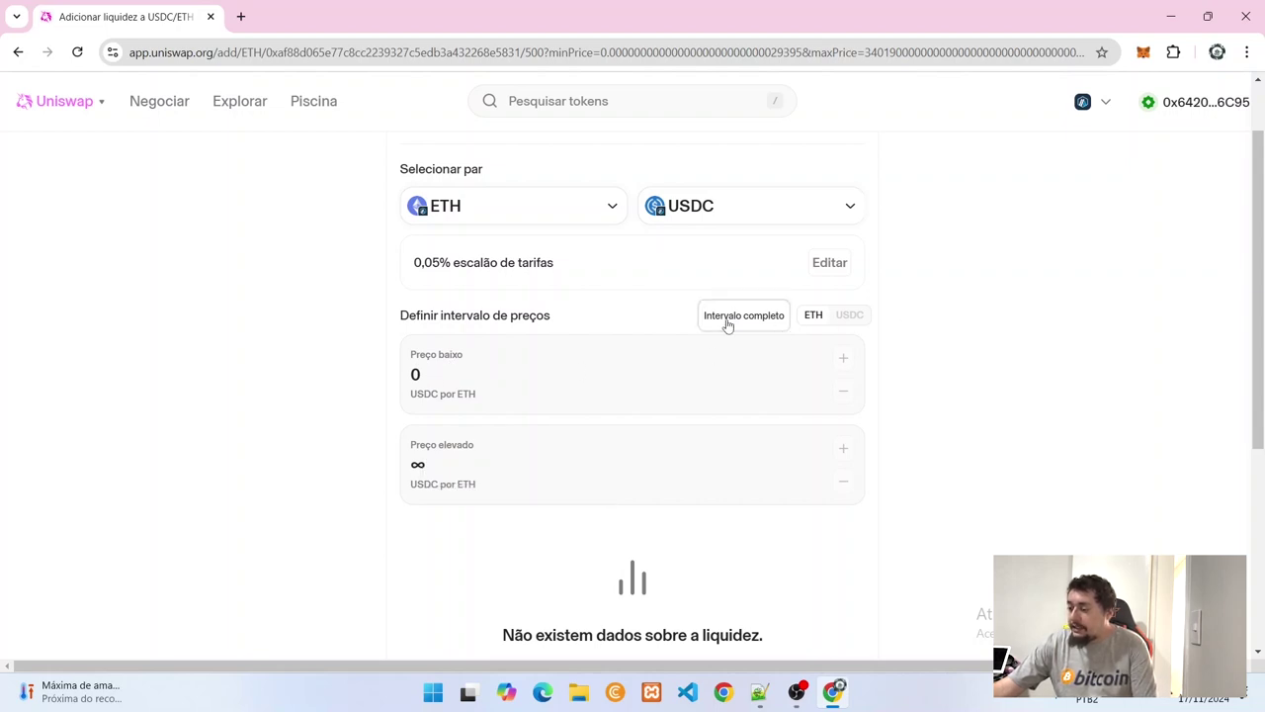
click(838, 316)
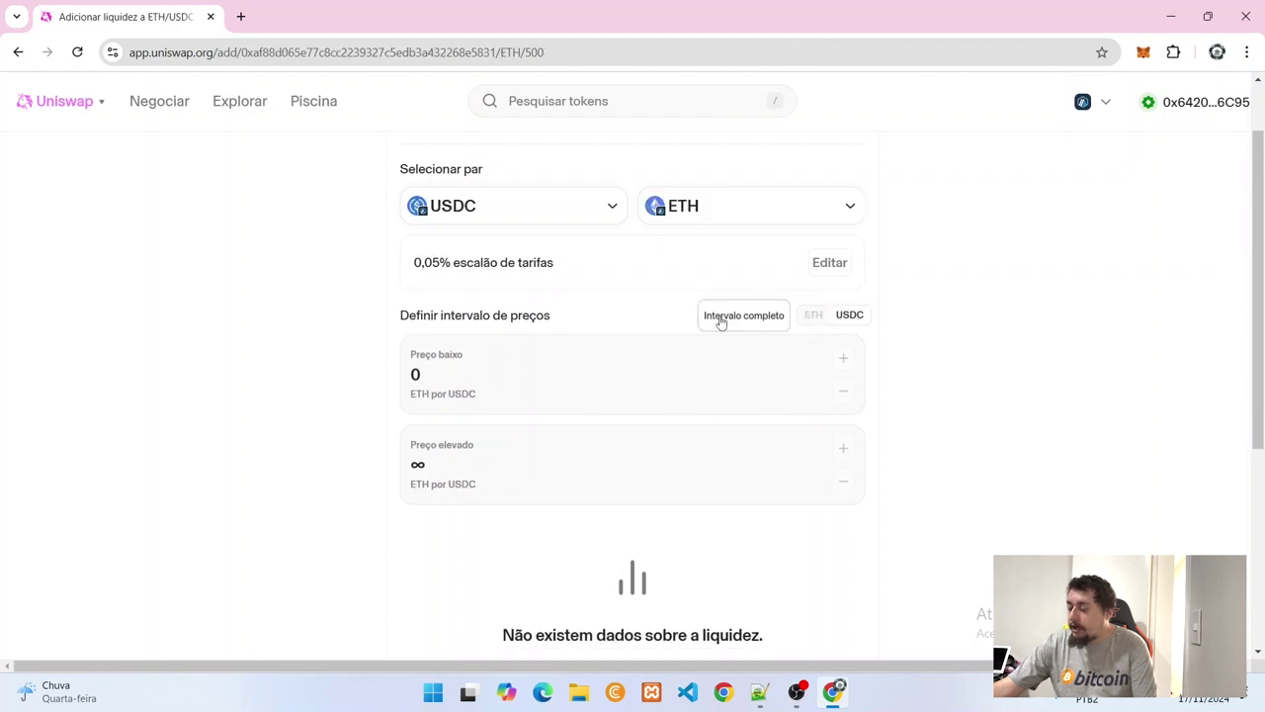
Enter 25 as the USDC deposit amount for the position
scroll(583, 386, down, 3)
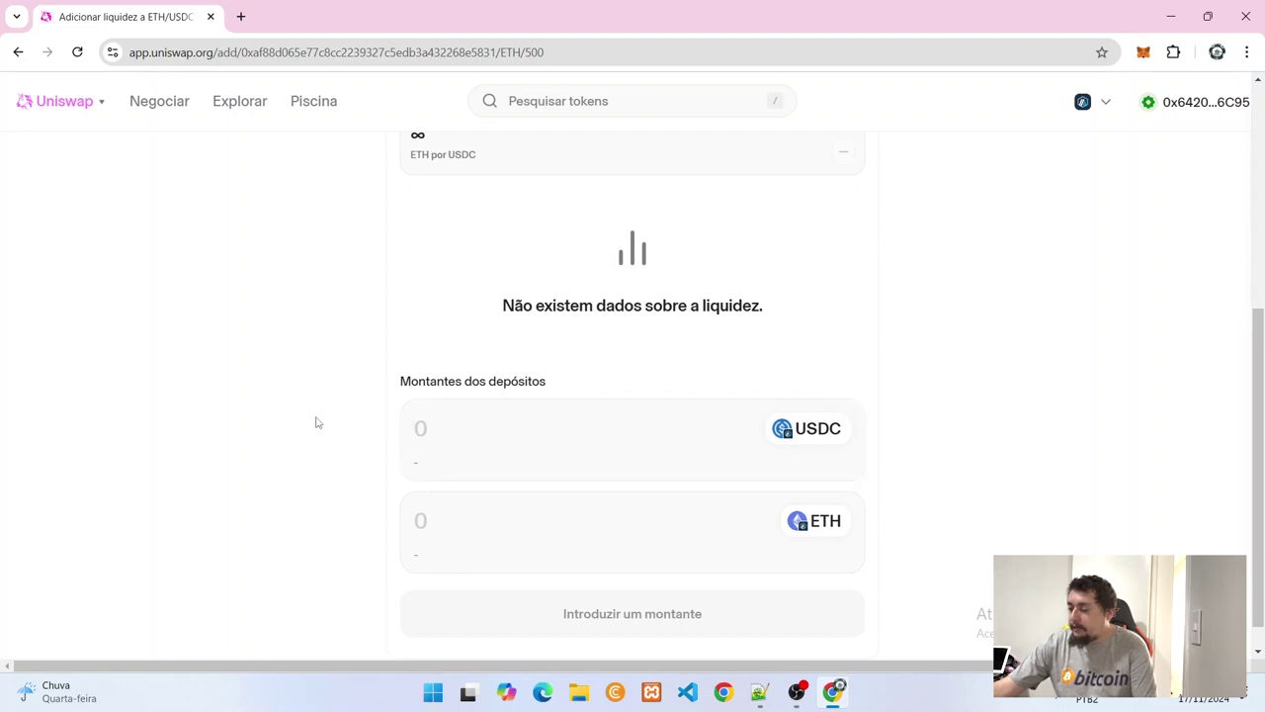
text(25)
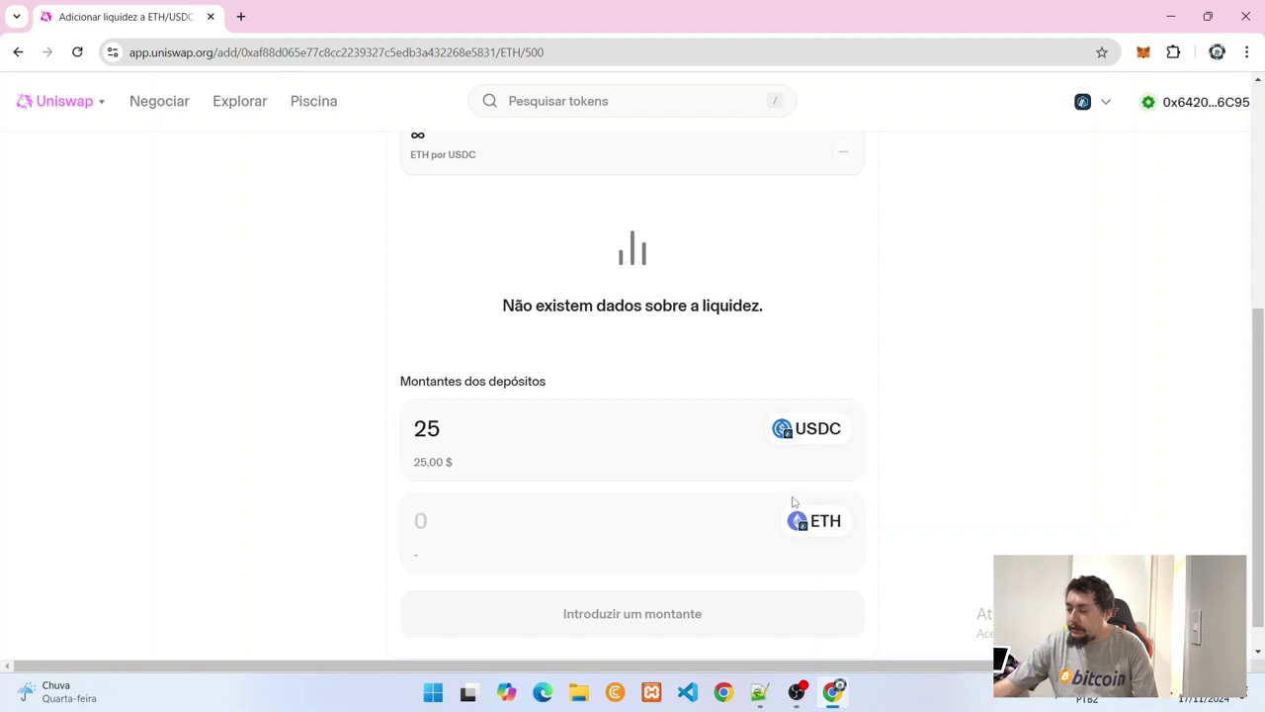
scroll(753, 491, up, 2)
scroll(753, 491, up, 3)
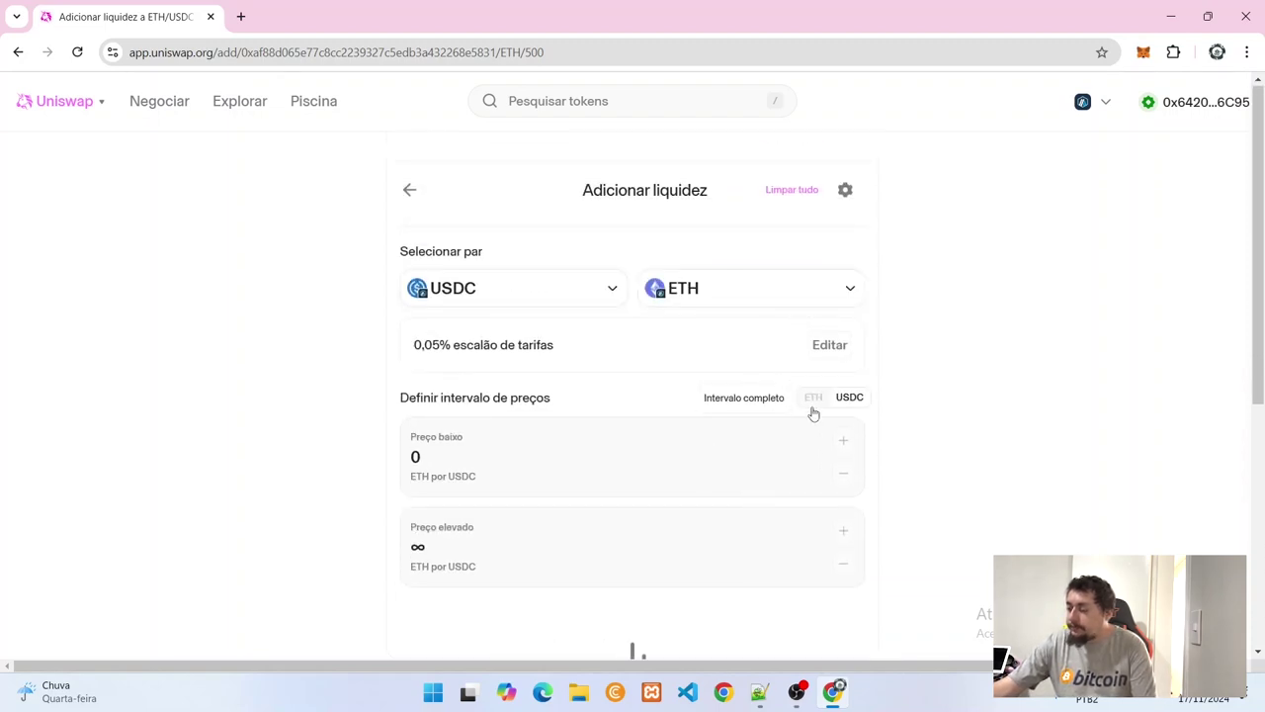
Clear the whole liquidity form and select ETH and USDC as the pair again
click(785, 191)
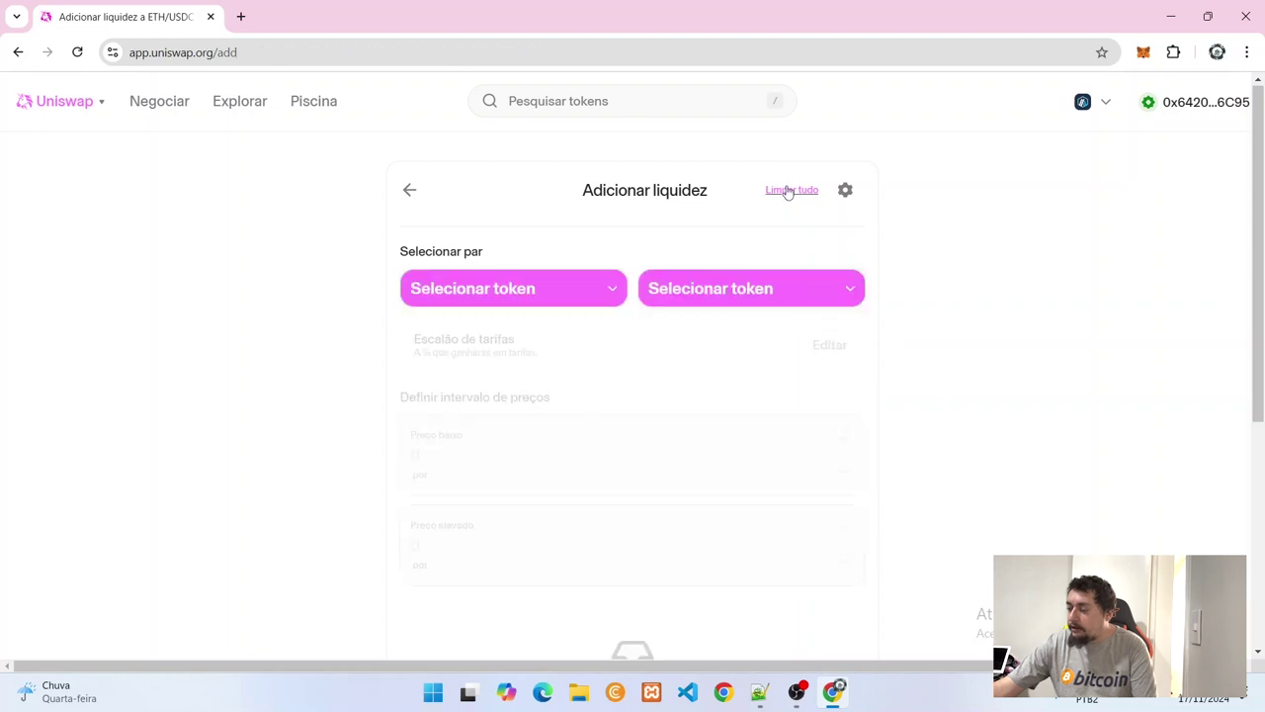
click(597, 299)
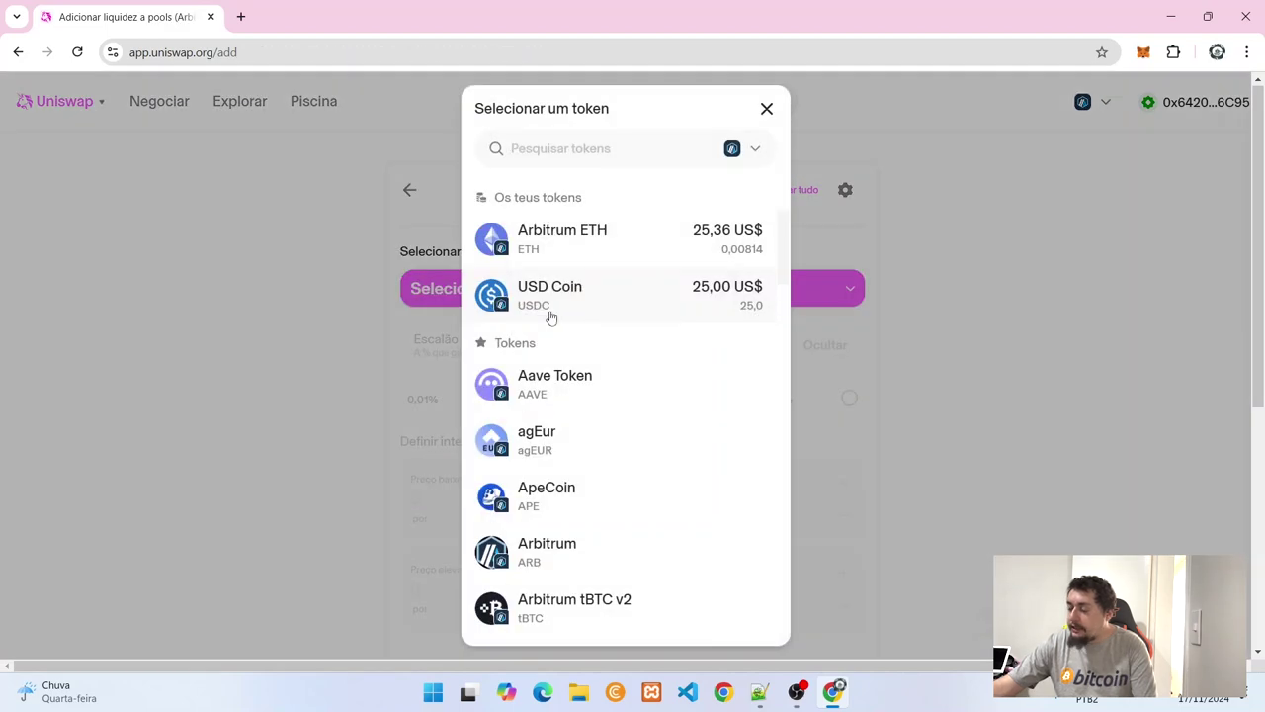
click(559, 256)
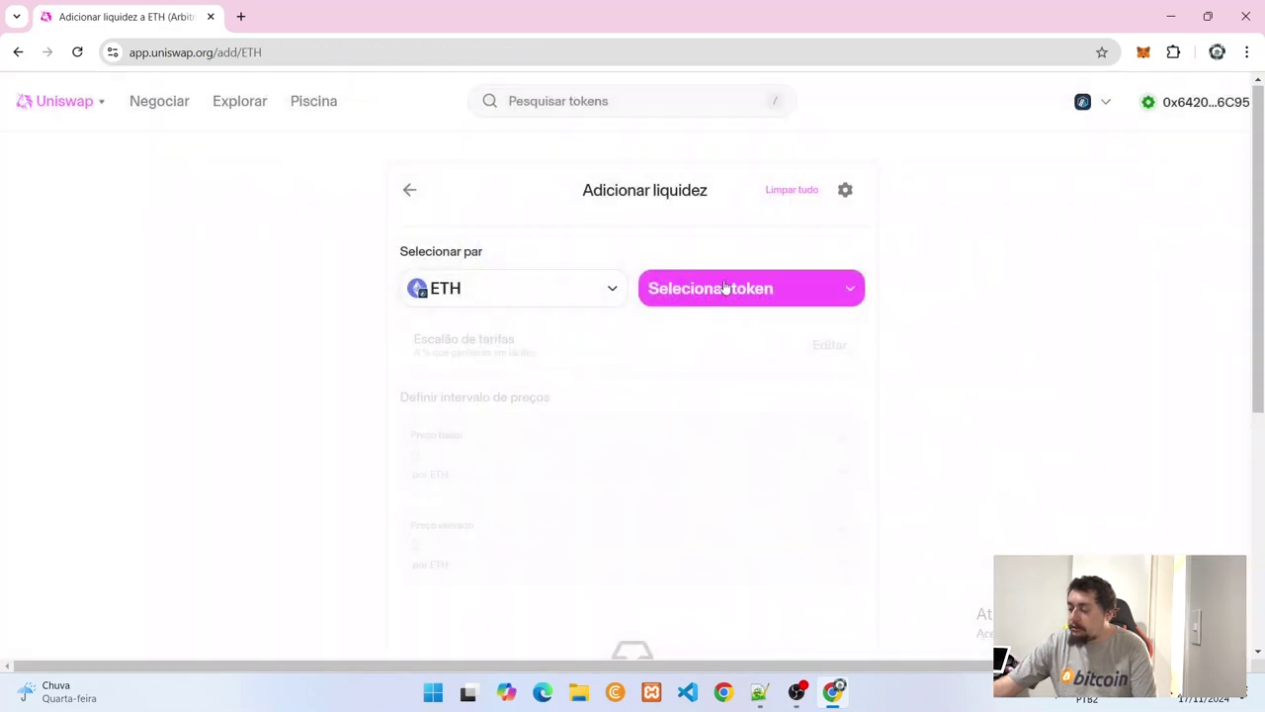
click(719, 311)
click(596, 308)
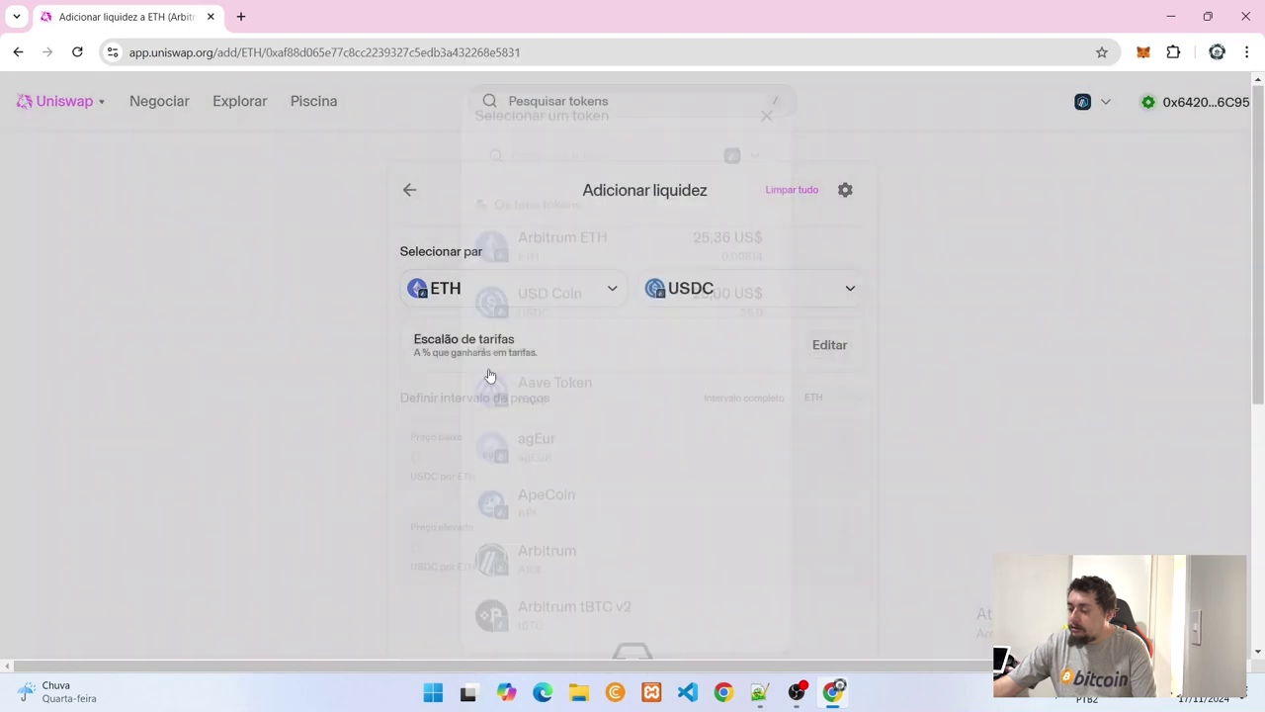
scroll(560, 438, down, 1)
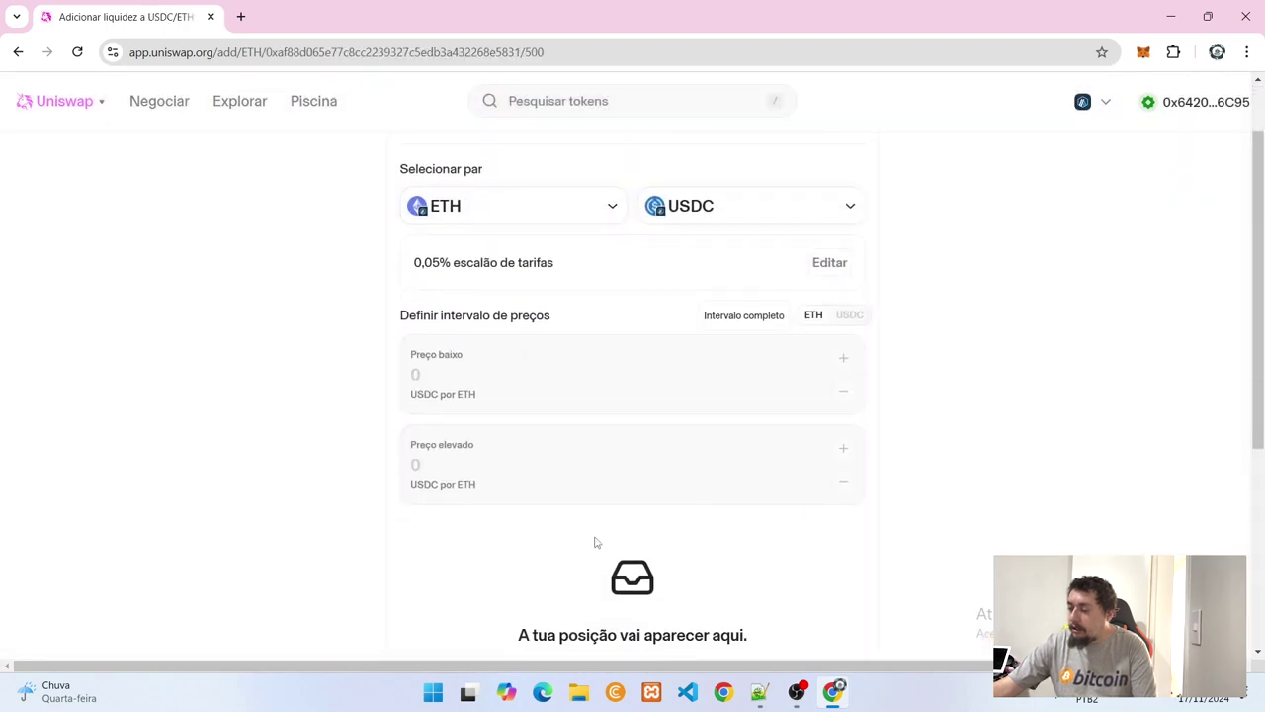
Switch the position's base token to USDC and search the web for the ETH to USD rate
click(846, 314)
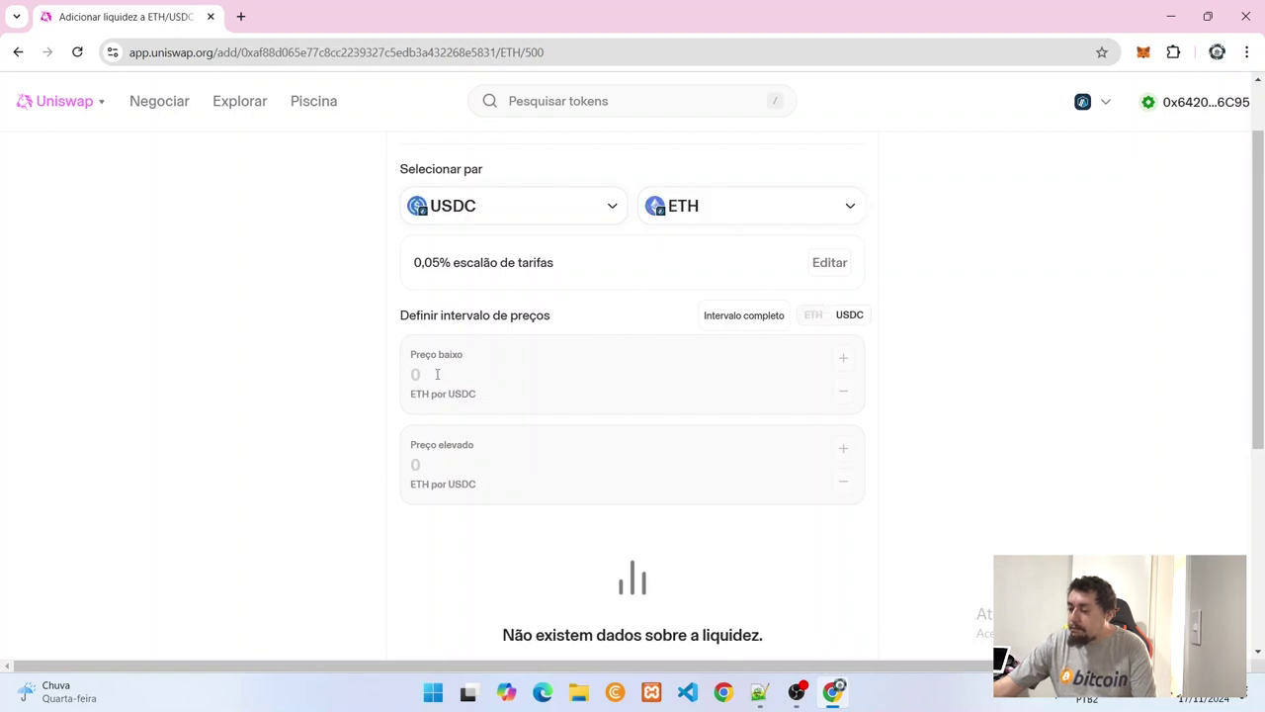
click(240, 16)
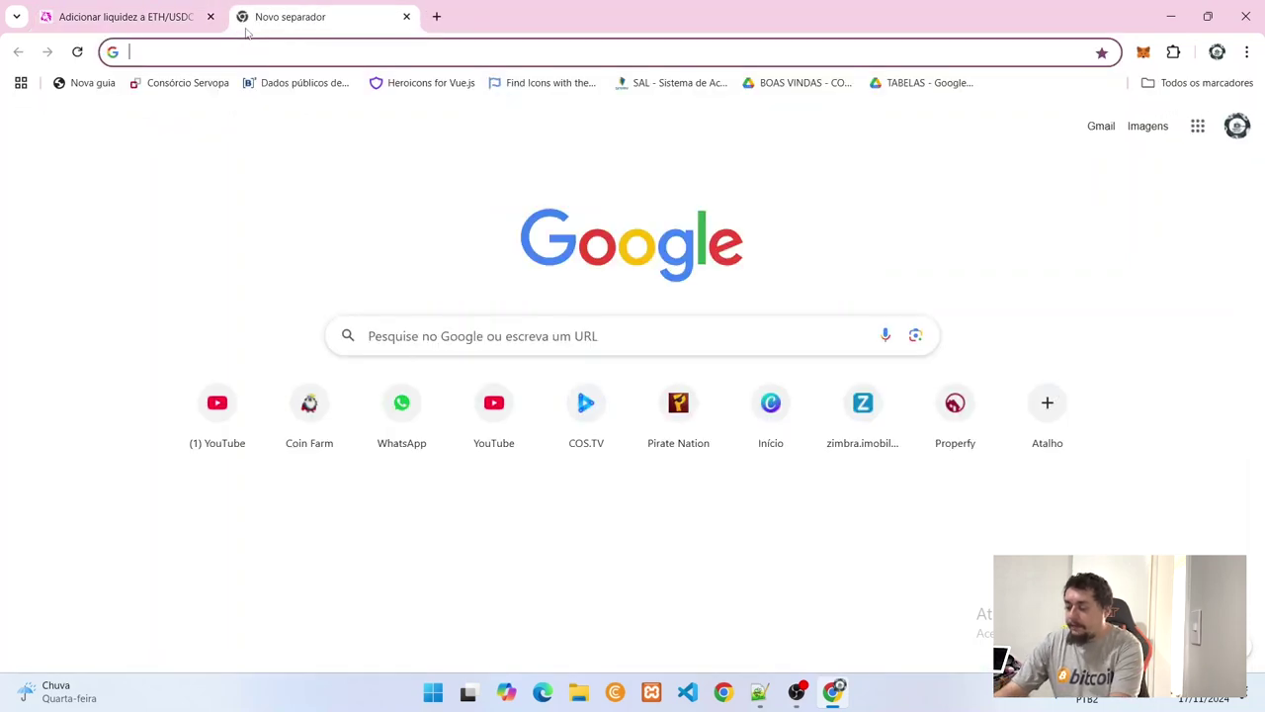
text(ETH to)
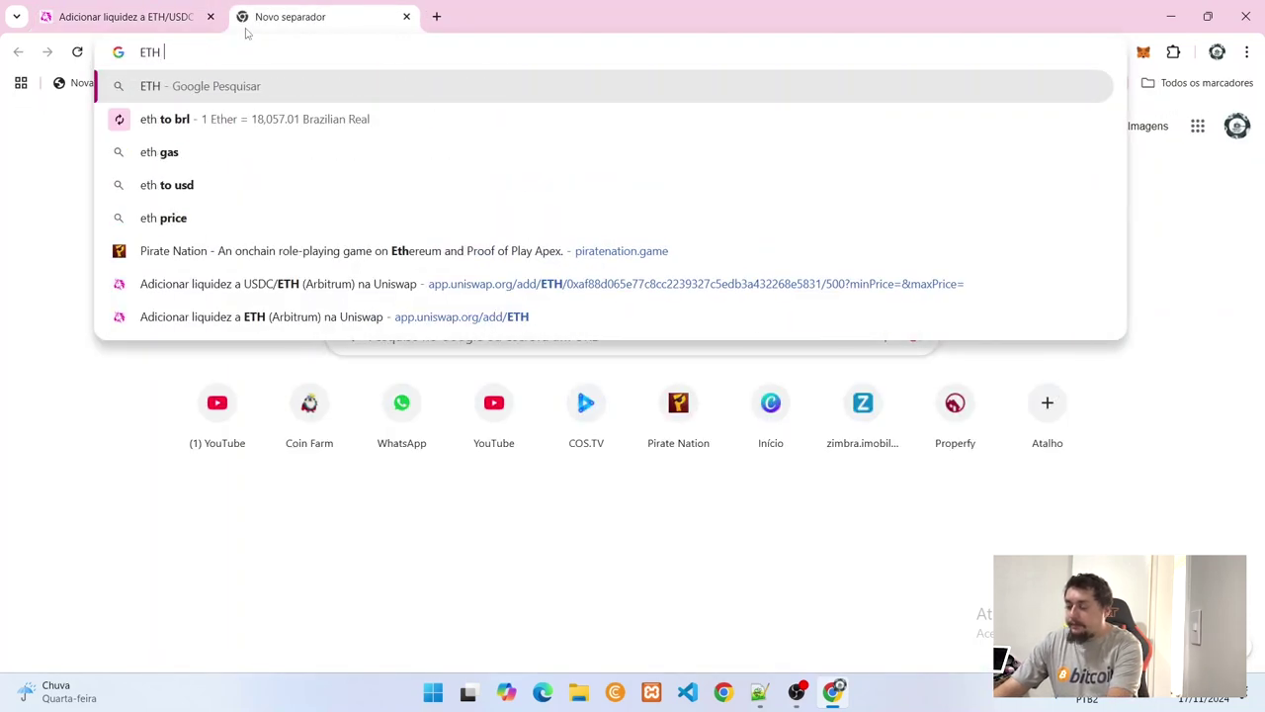
text( USD)
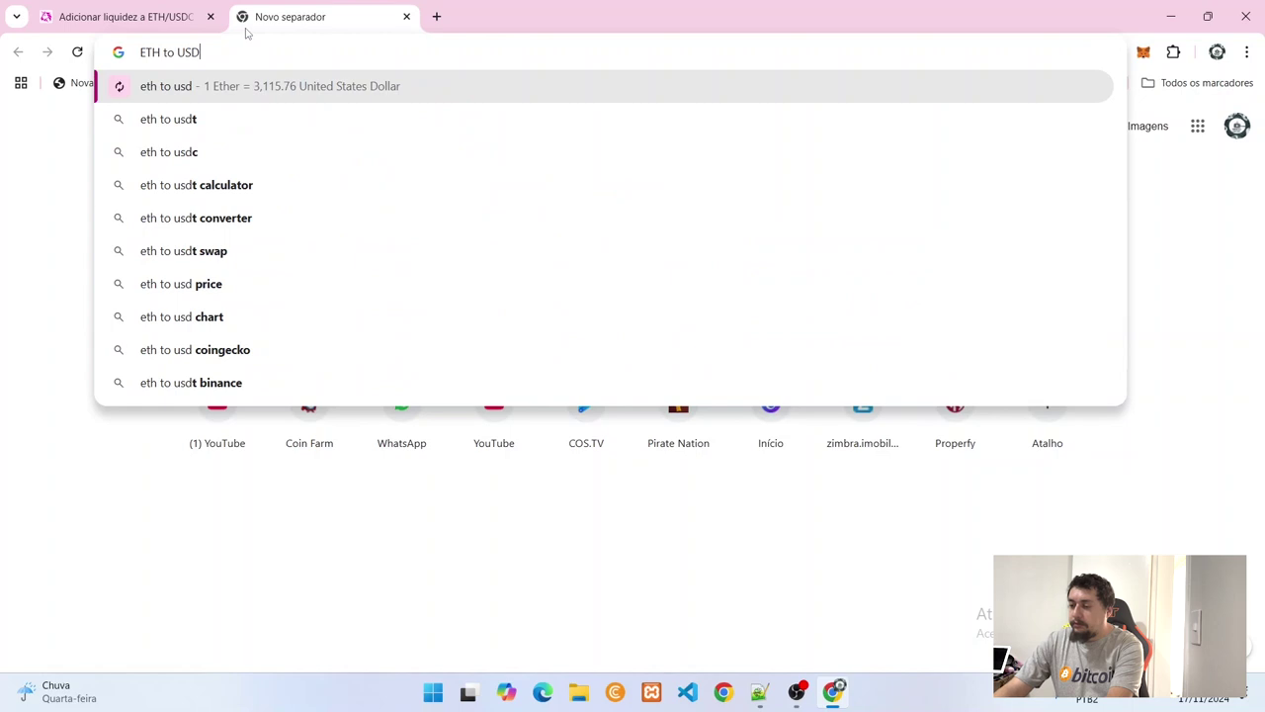
key(Return)
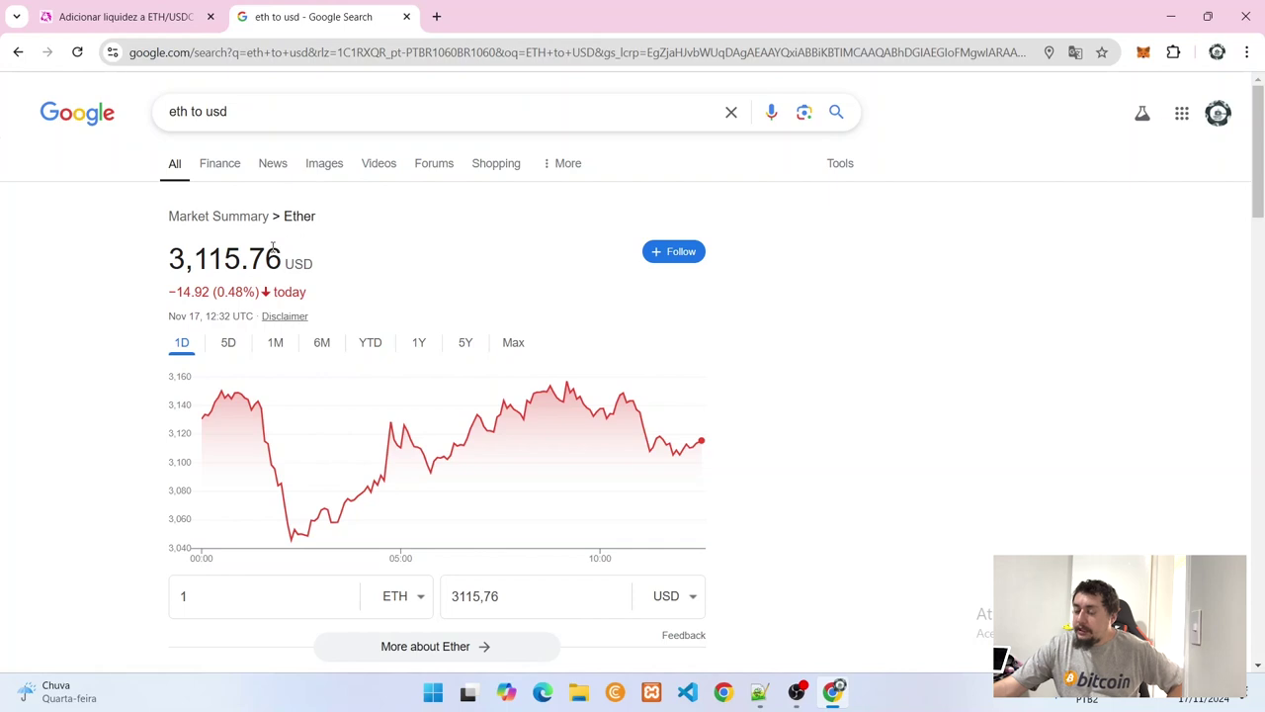
Return to the liquidity form and set the price range from a low of 2800 to a high of 3500
click(129, 16)
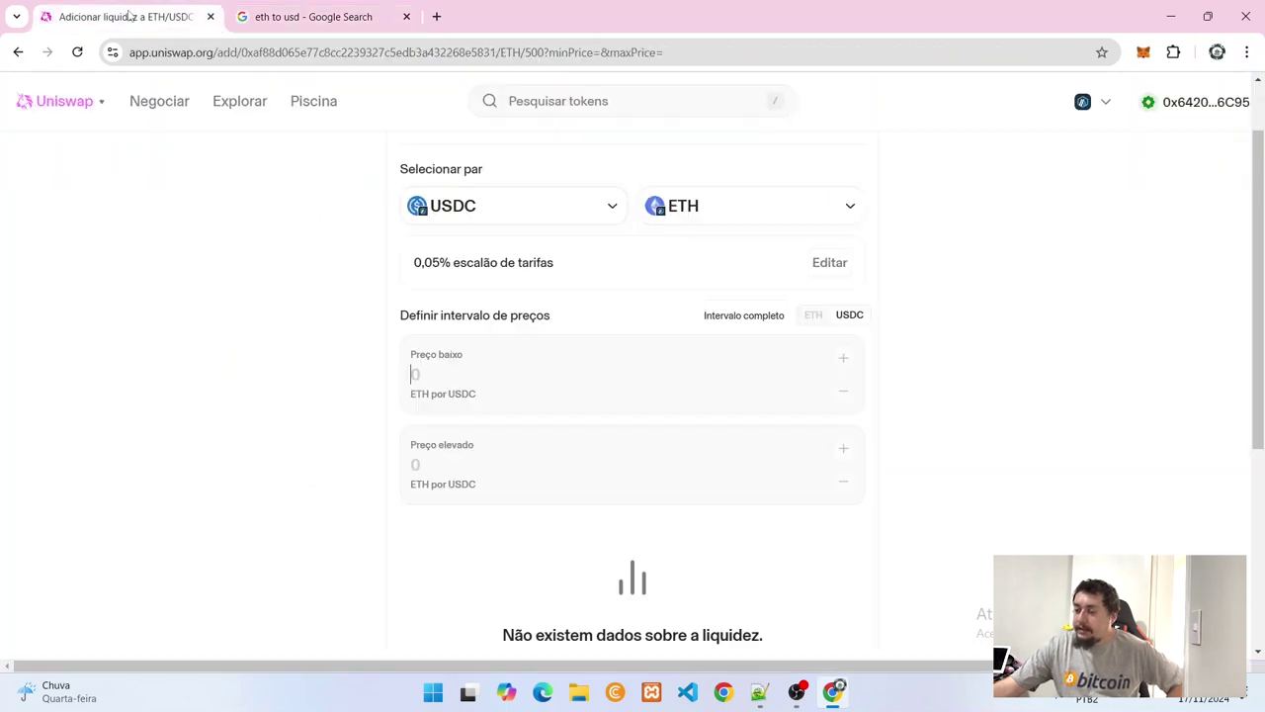
click(435, 374)
text(2800)
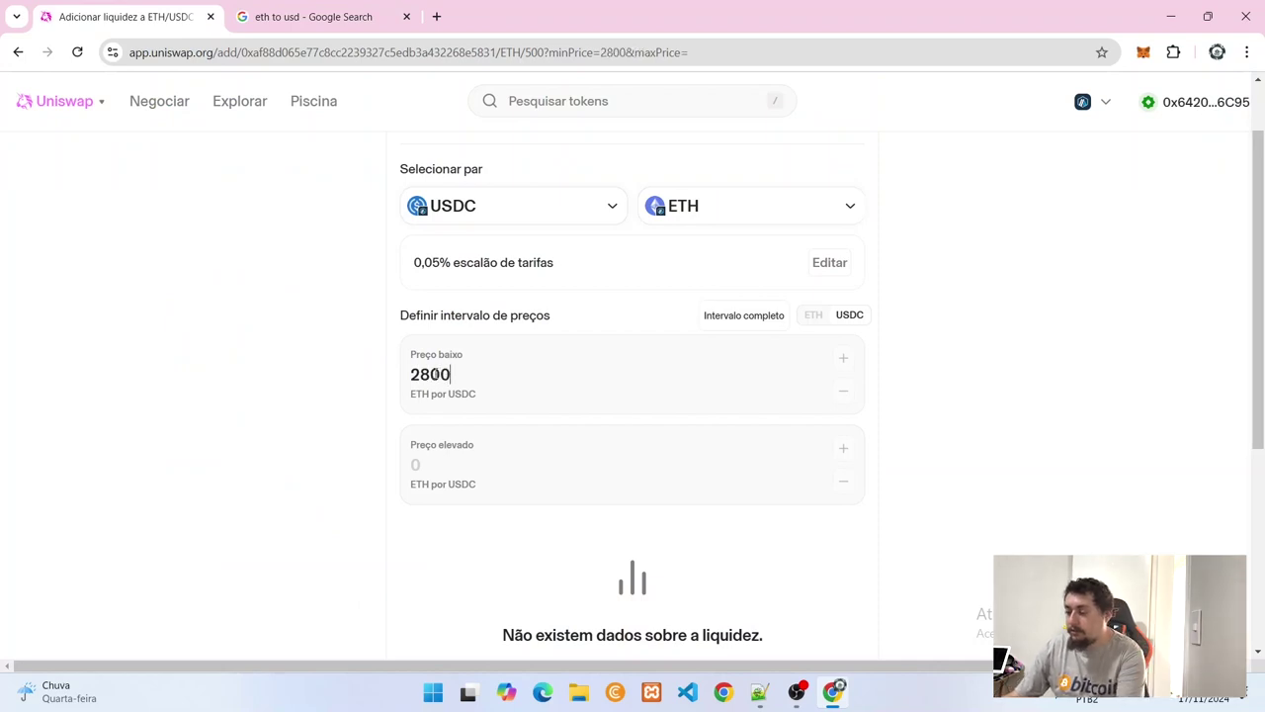
key(Tab)
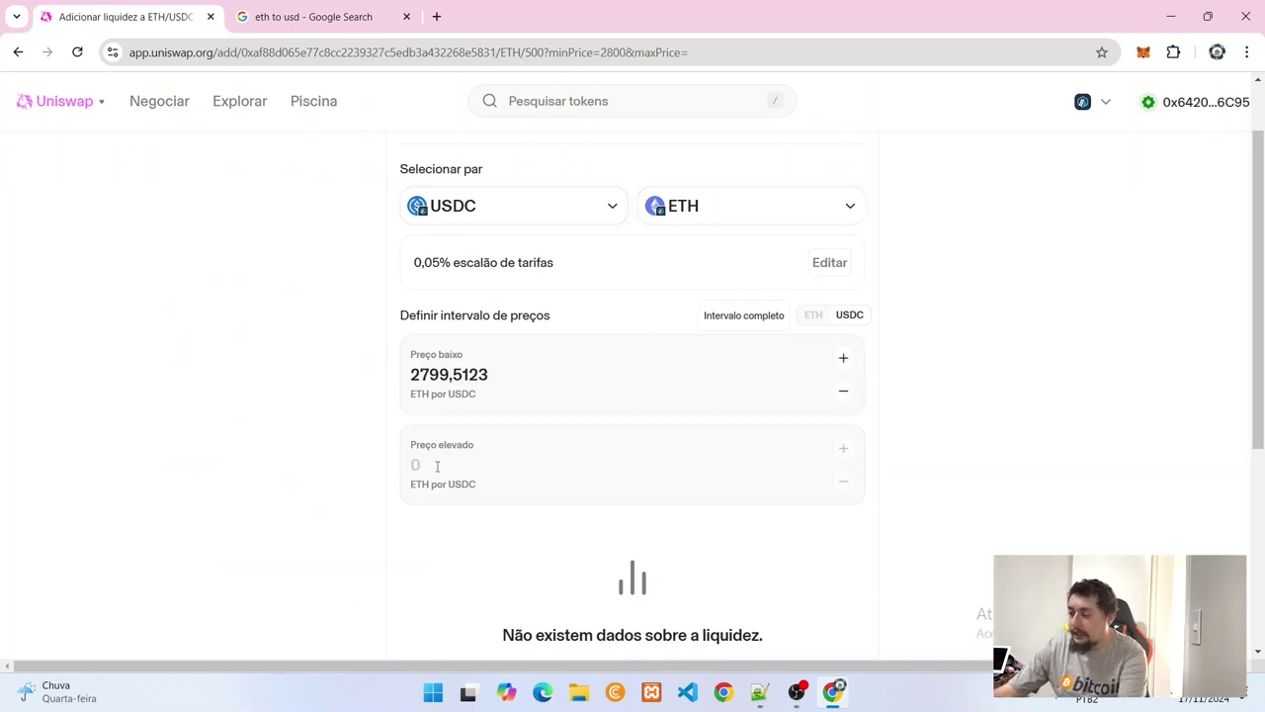
text(3500)
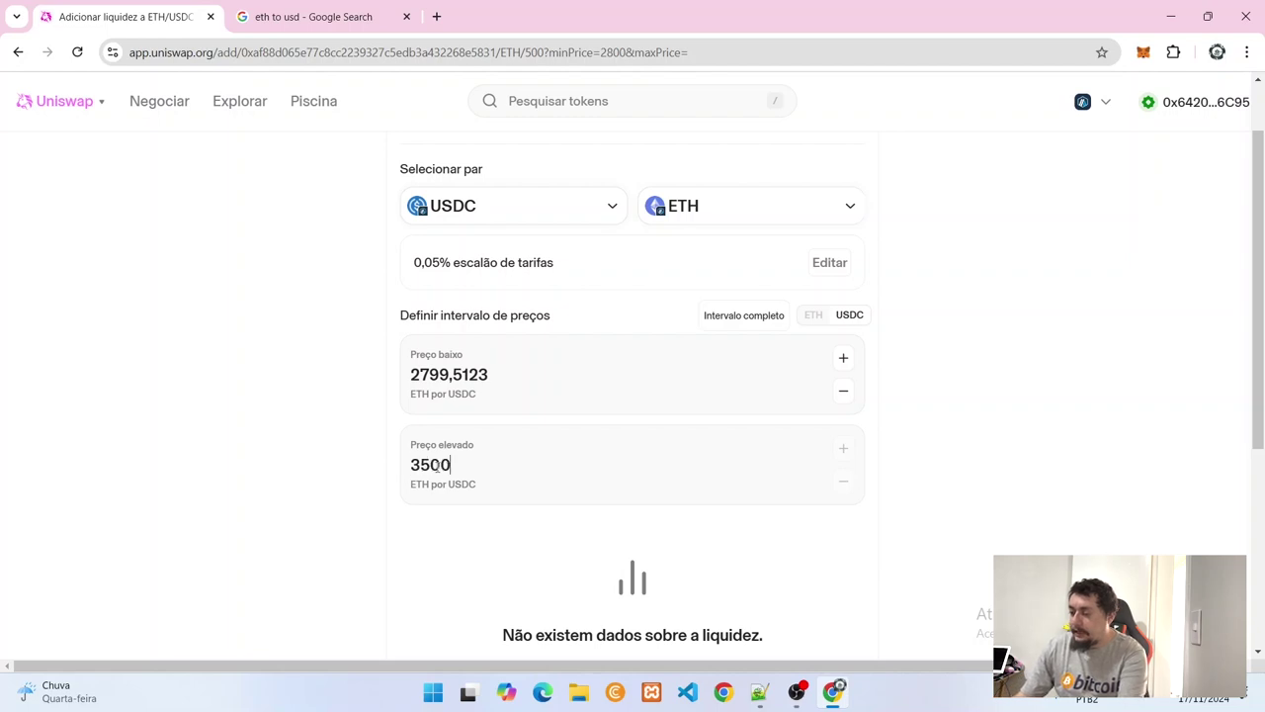
key(Tab)
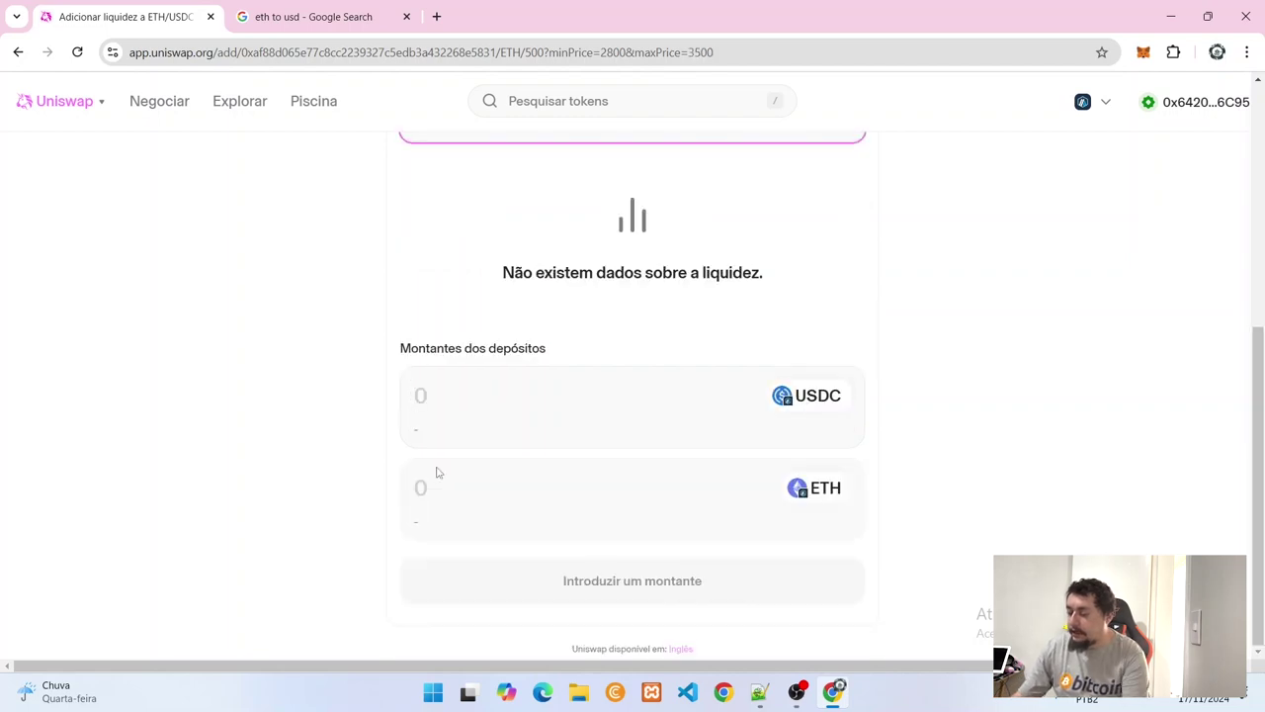
Enter 25 as the USDC deposit amount and review the pair and price range of the position
scroll(594, 429, up, 1)
click(557, 478)
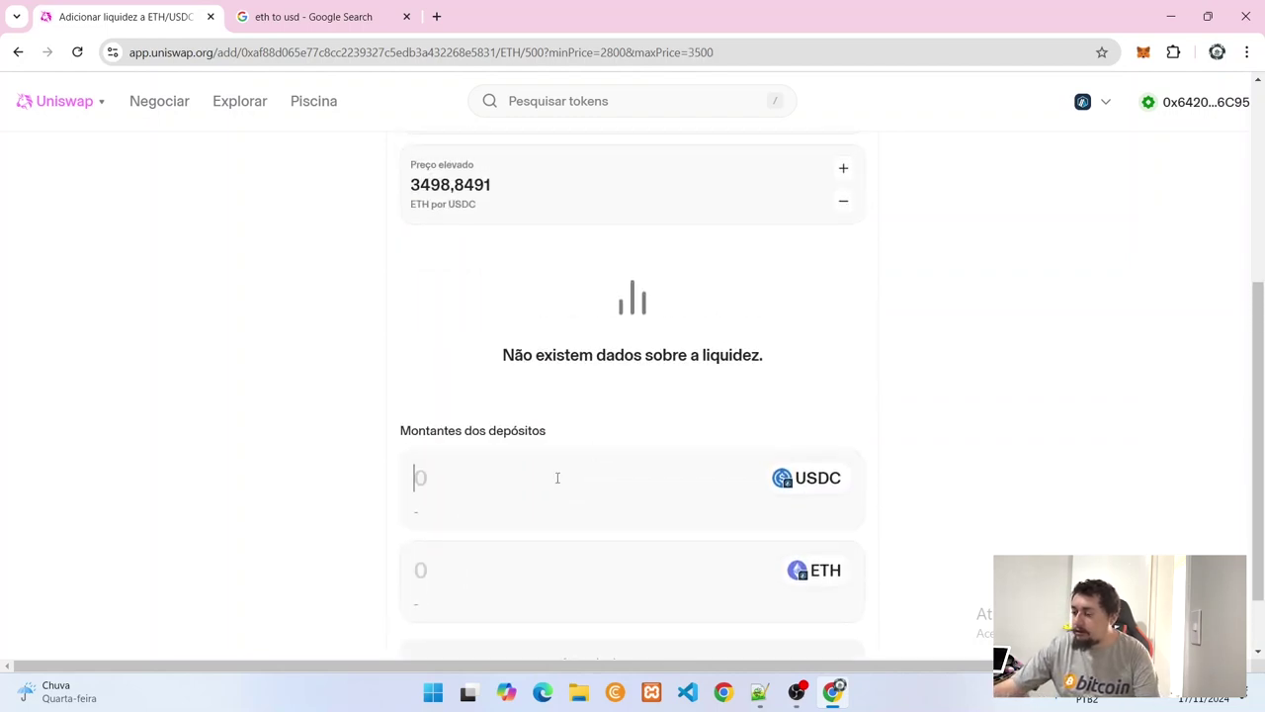
text(25)
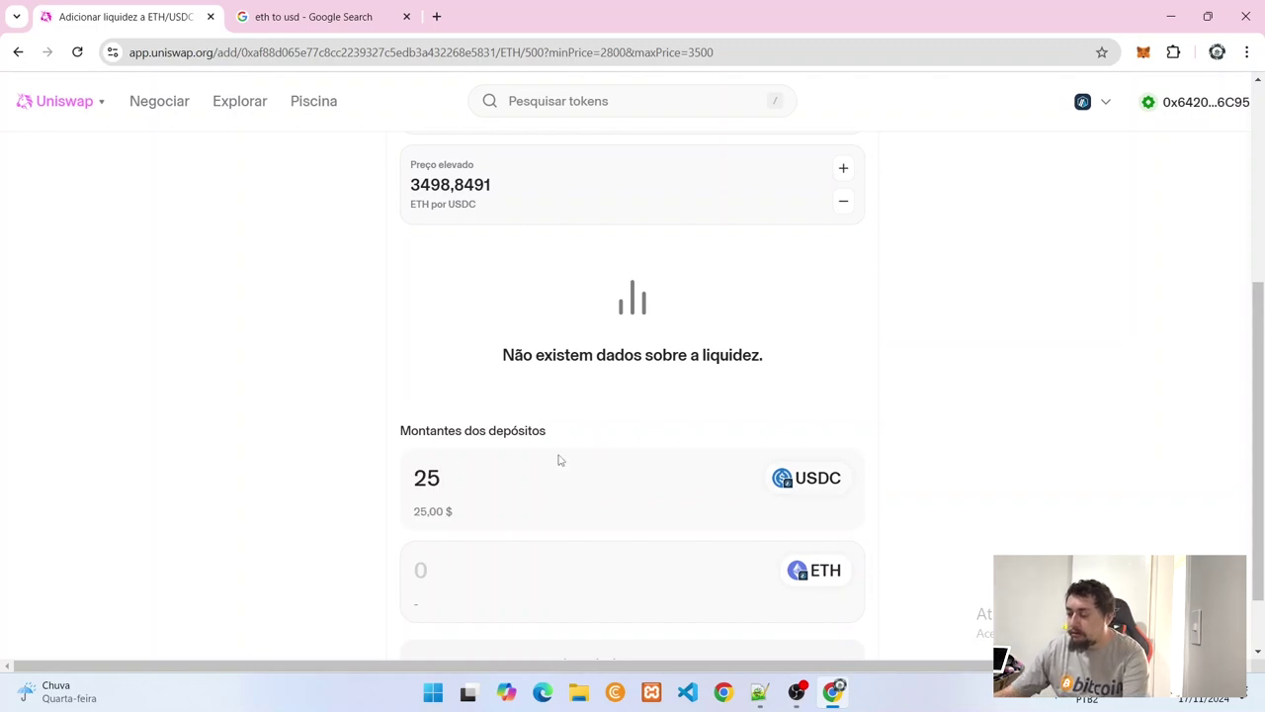
scroll(559, 556, up, 3)
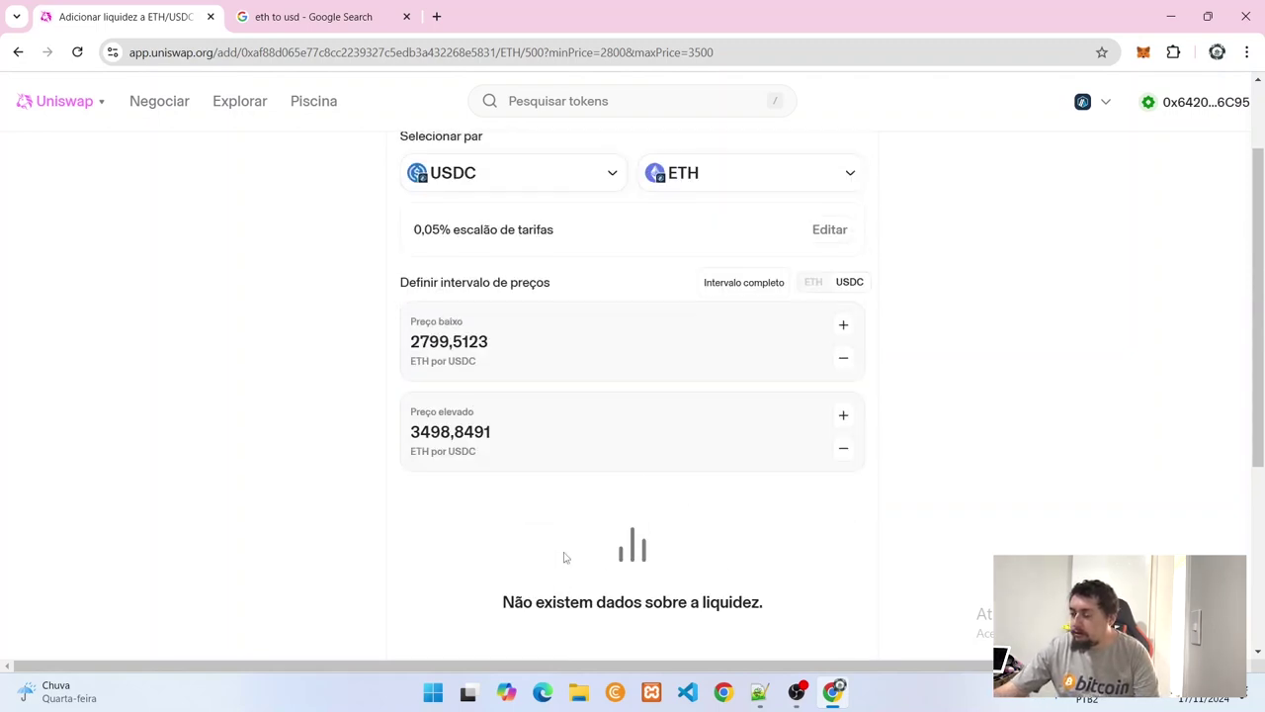
scroll(568, 550, up, 2)
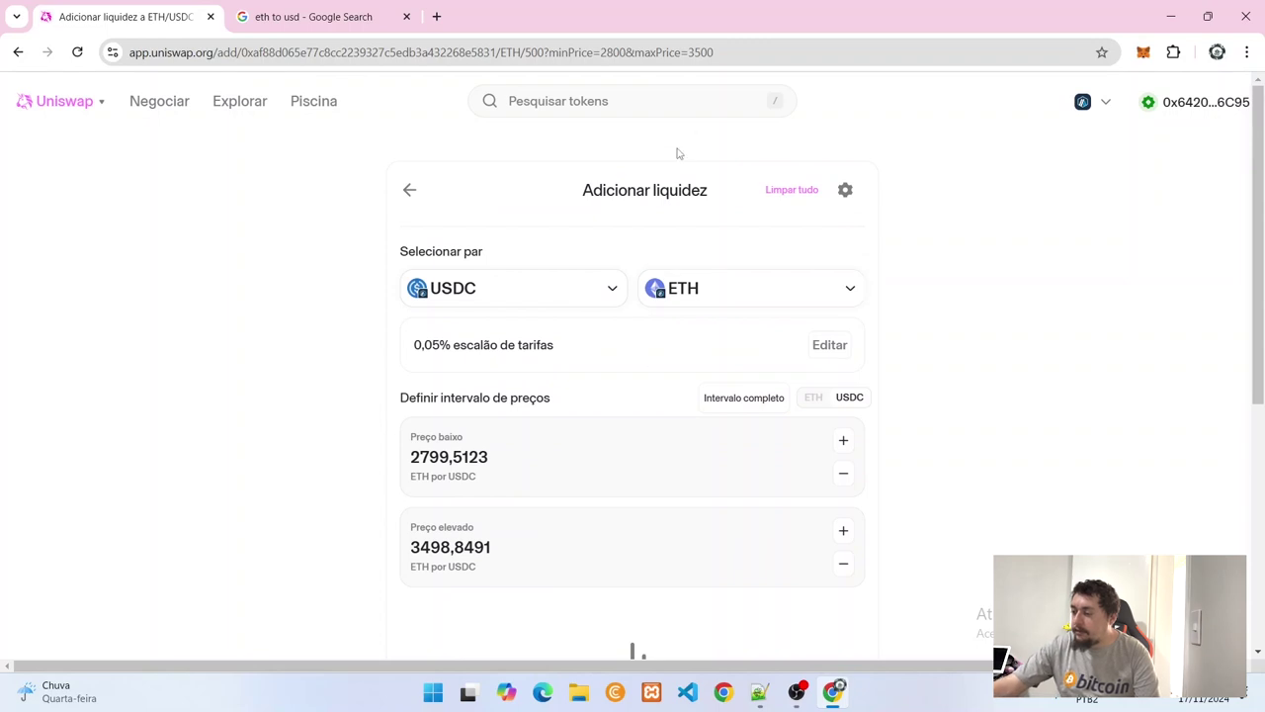
Try 0,08 as the ETH deposit amount, and re-enter 25 as the USDC deposit amount
scroll(721, 316, down, 5)
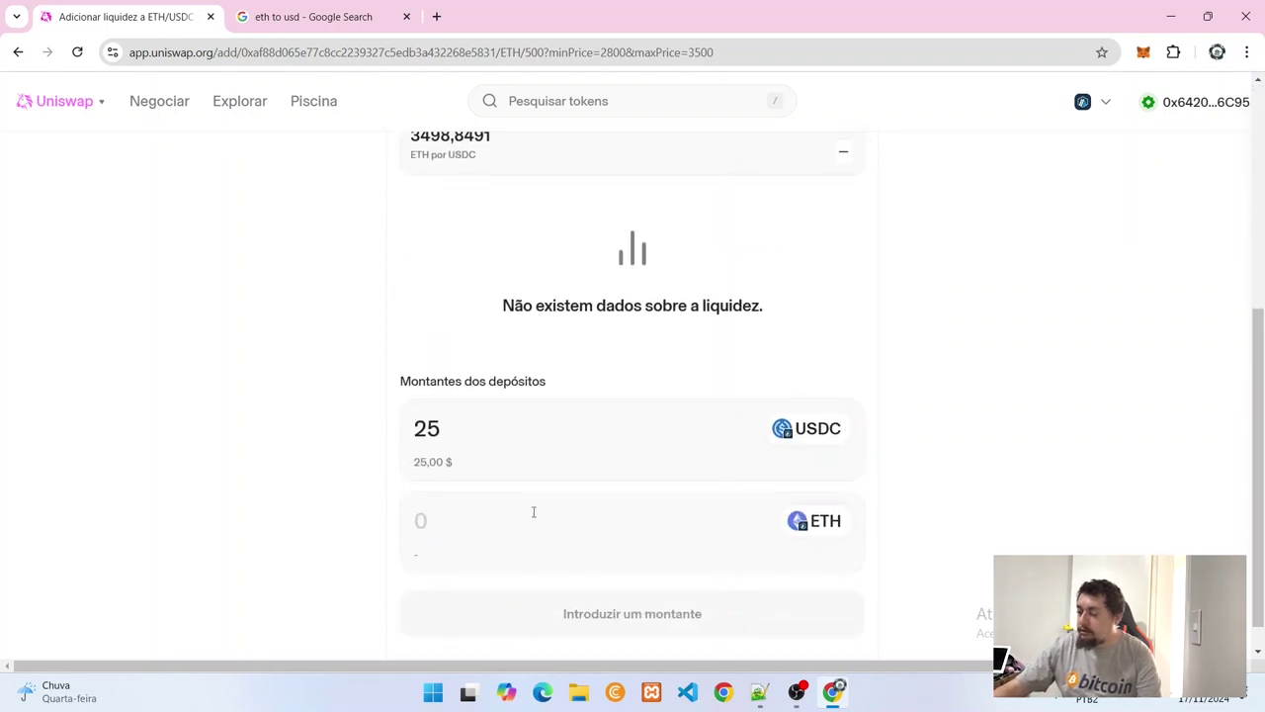
text(0)
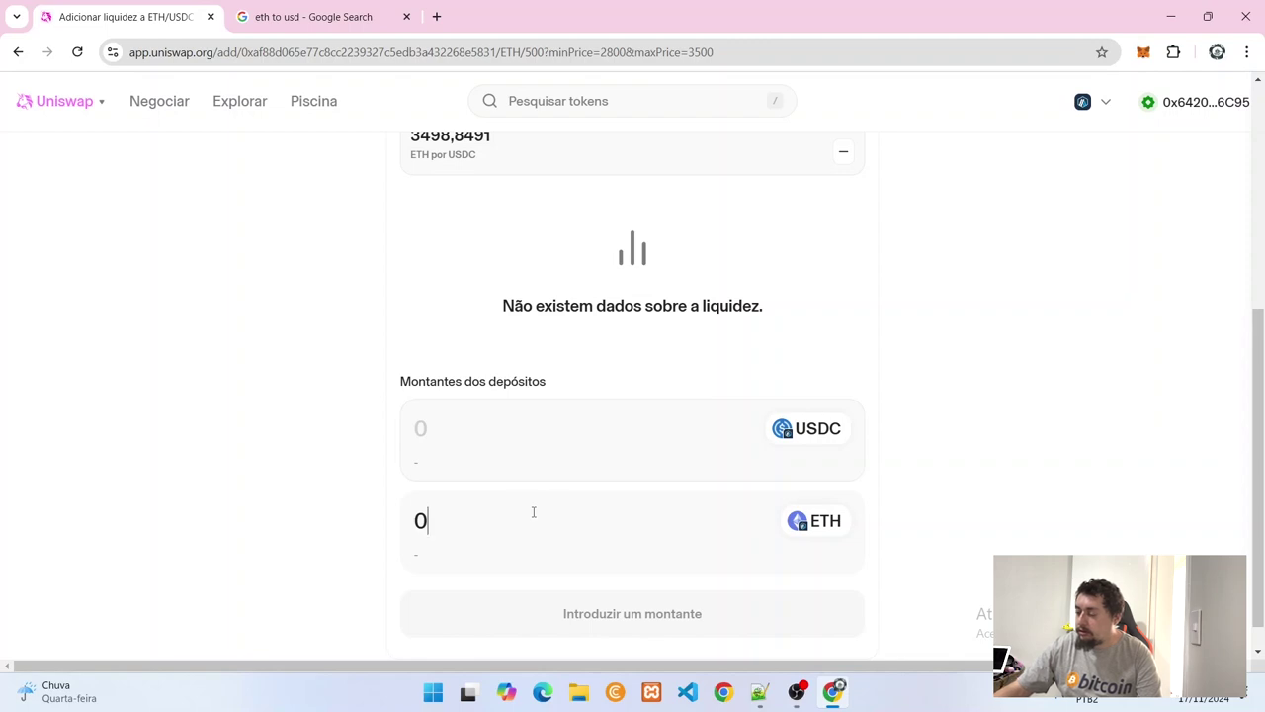
text(,08)
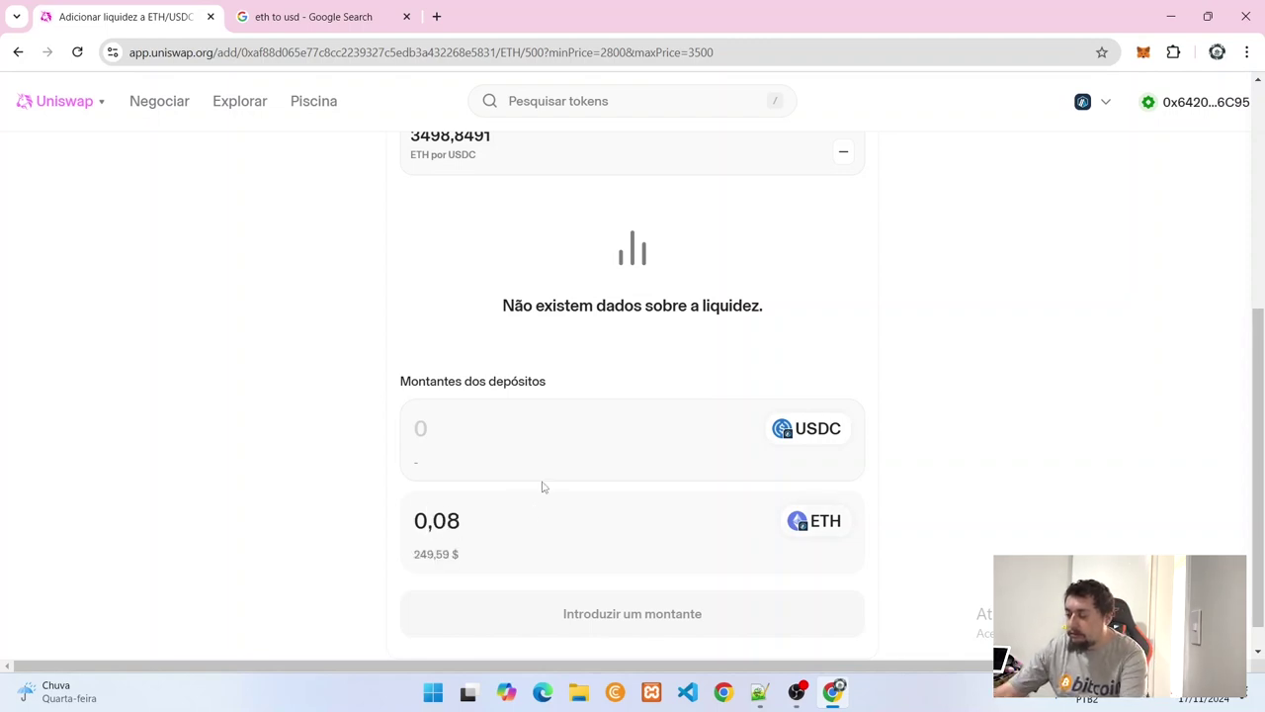
key(shift+Tab)
text(25)
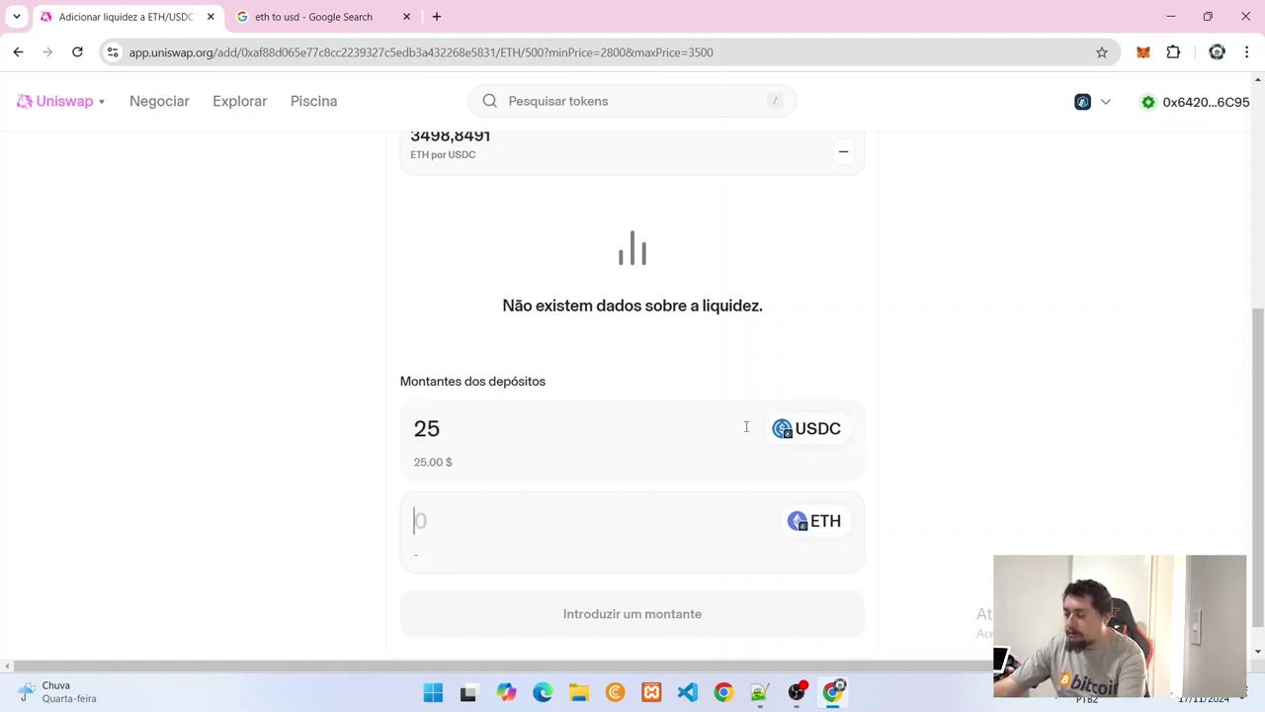
Leave the liquidity form without creating the position and close the browser window
scroll(760, 432, up, 5)
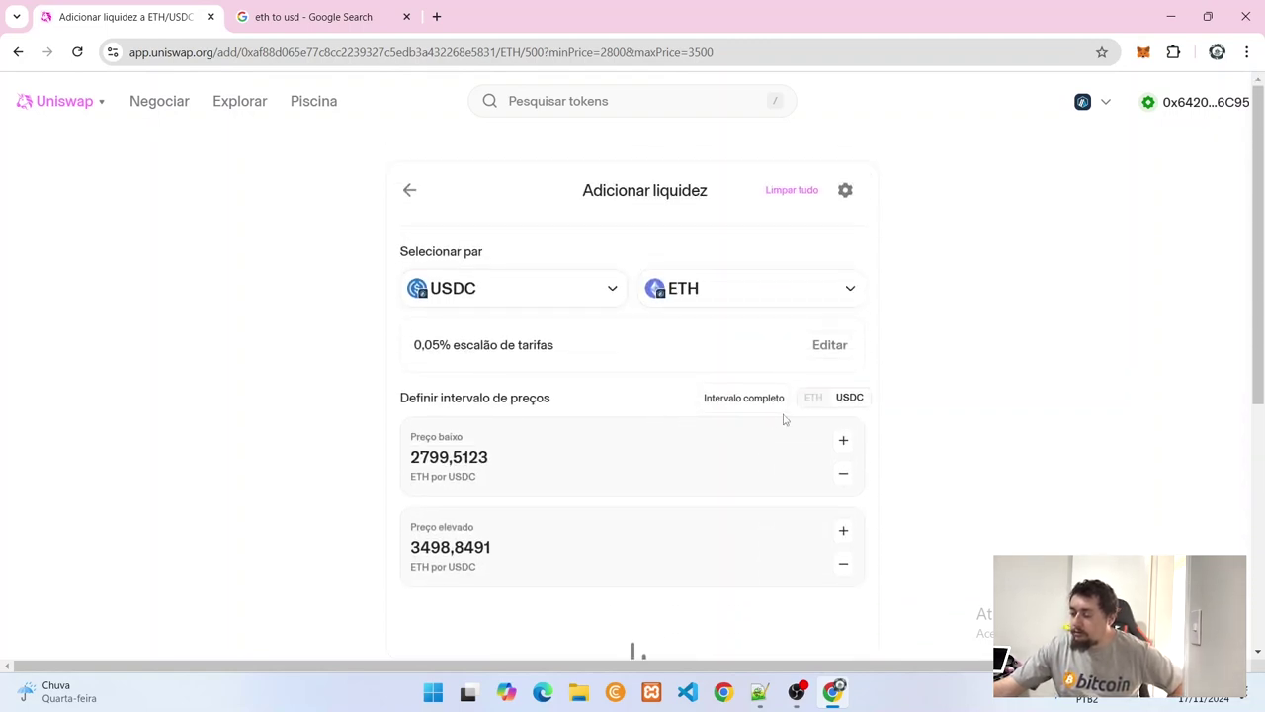
click(410, 190)
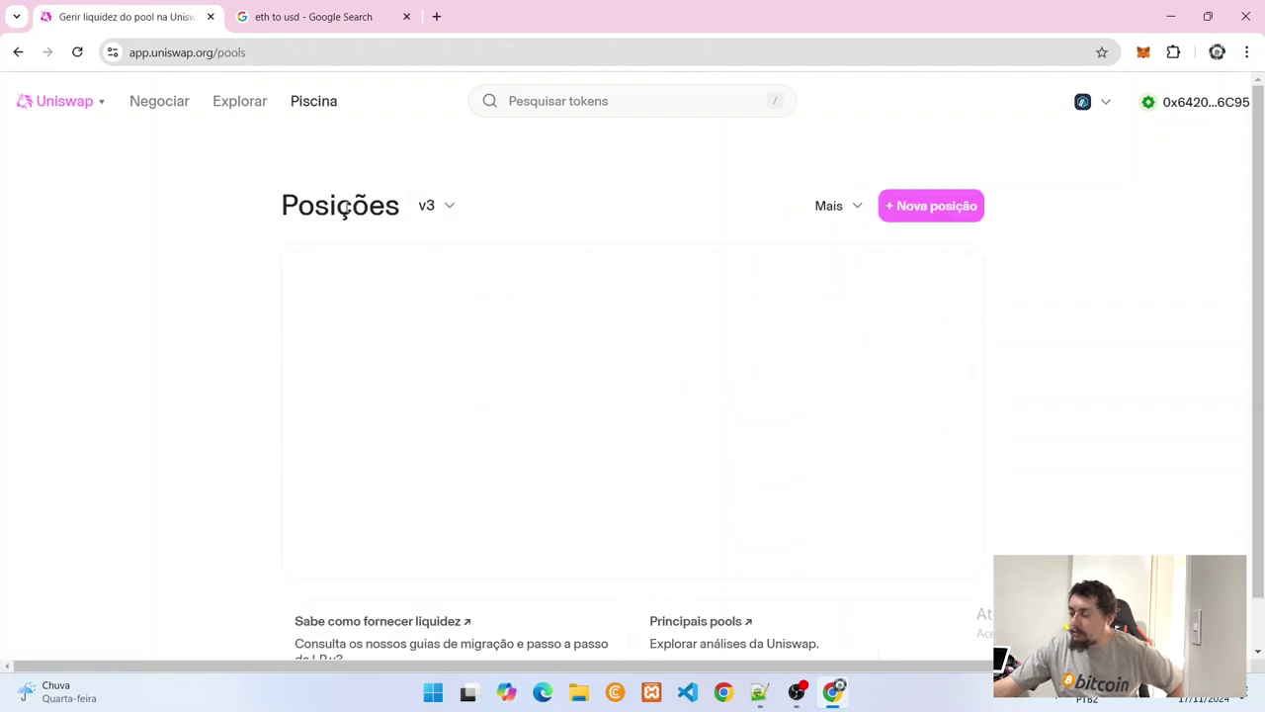
click(1245, 17)
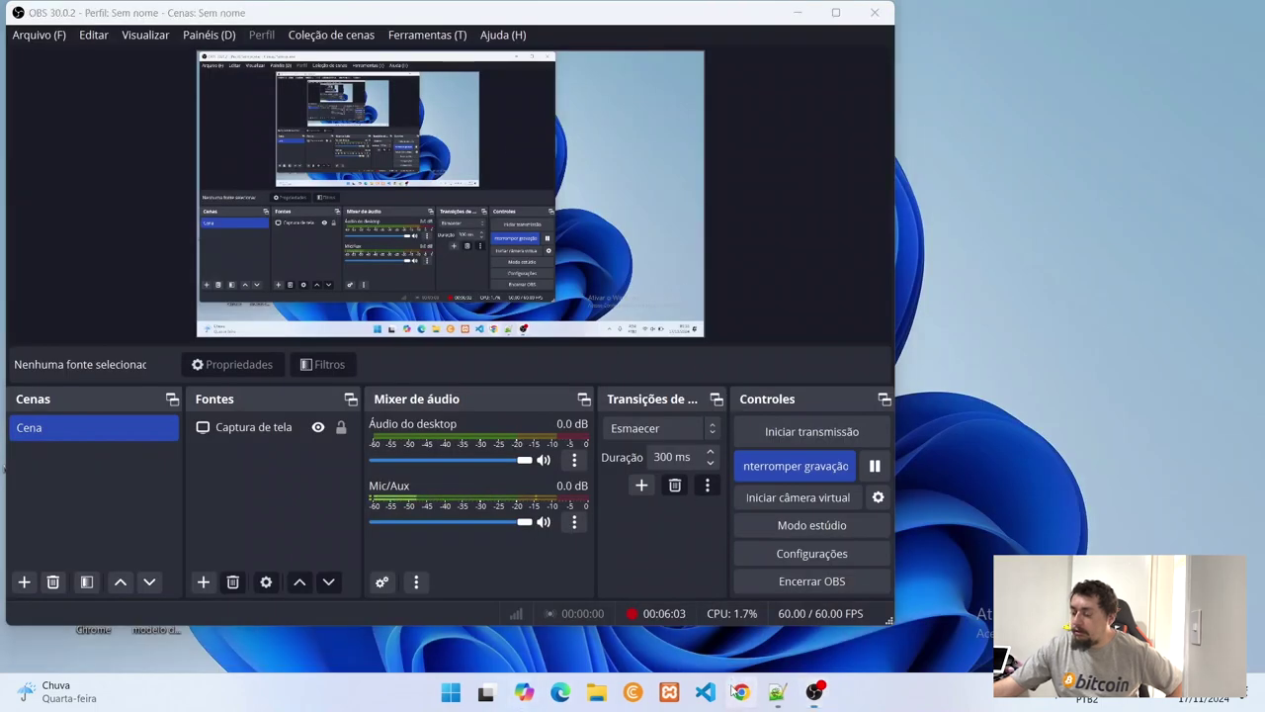
Reopen Chrome and load the Uniswap pool page, app.uniswap.org/pool
click(741, 691)
click(697, 306)
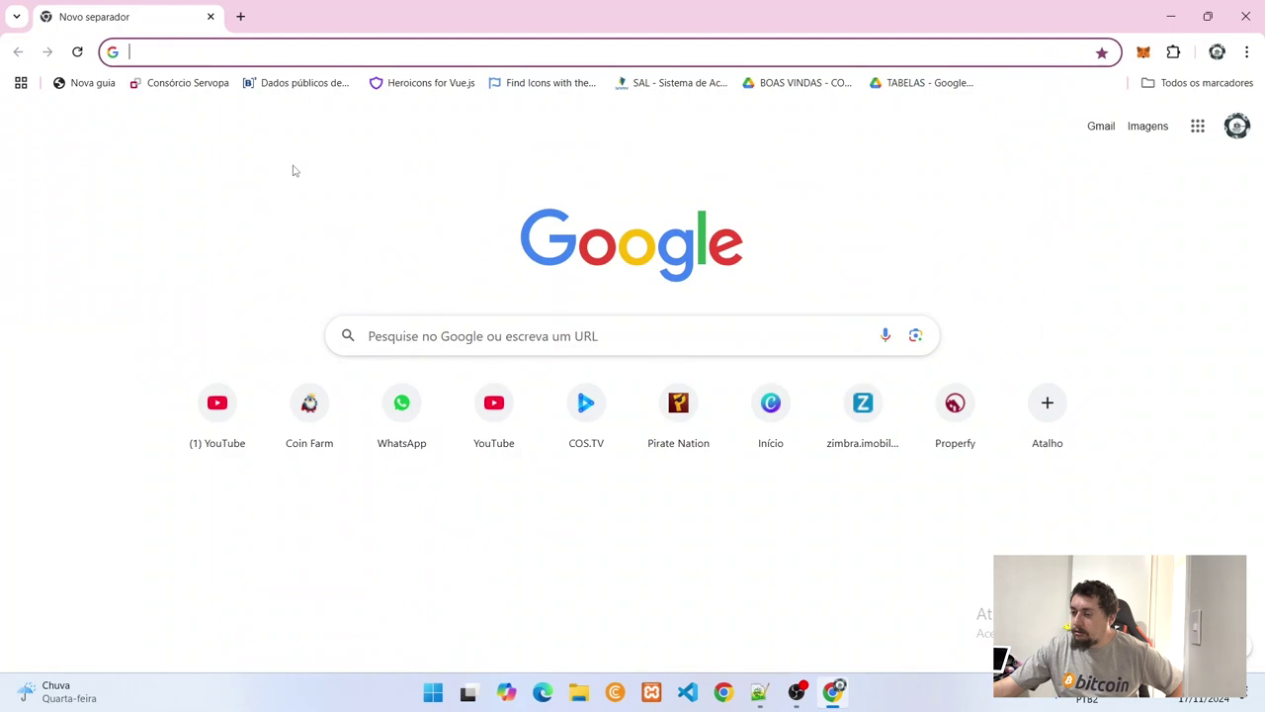
text(uniswap)
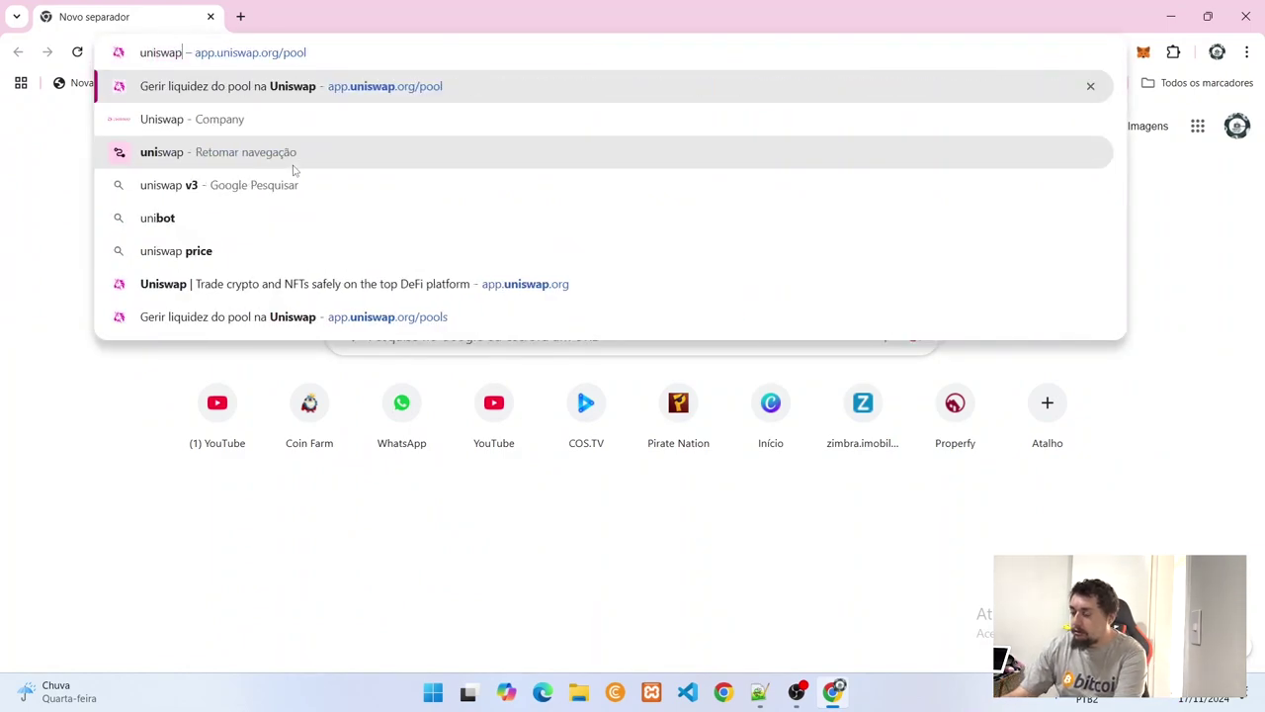
key(Return)
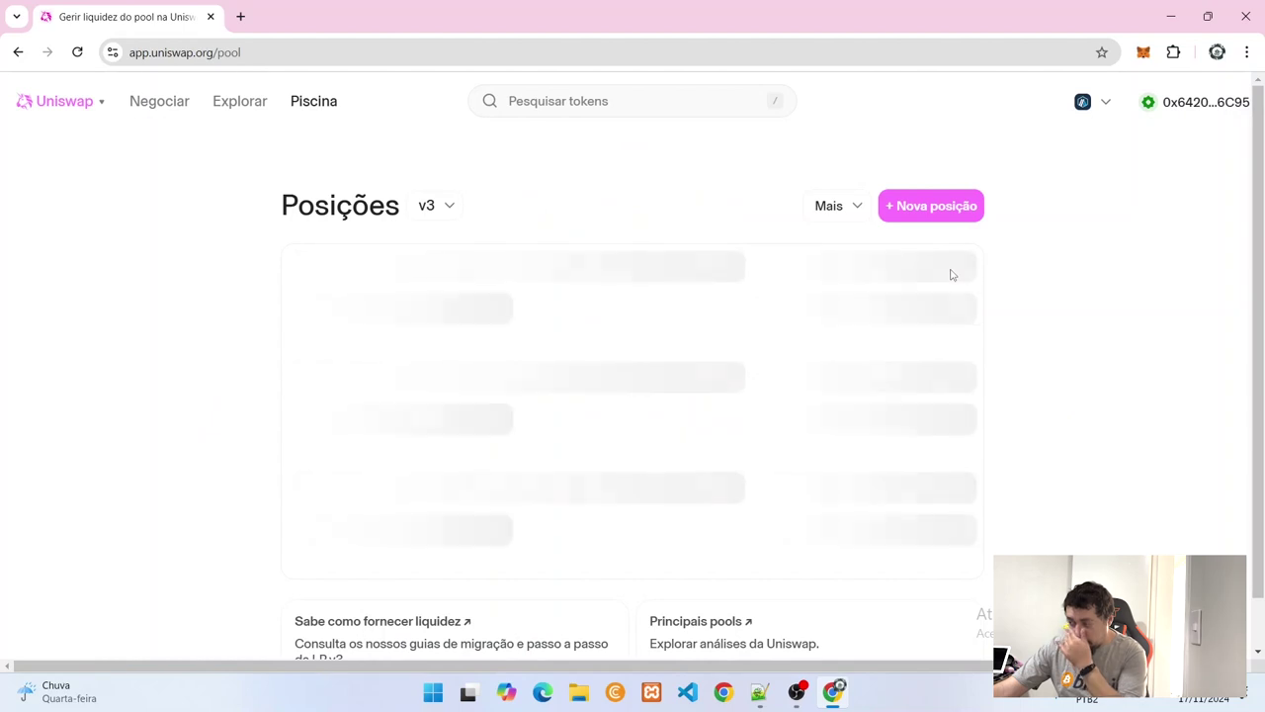
Start a new liquidity position and choose USD Coin (USDC) as the second token alongside ETH
click(933, 211)
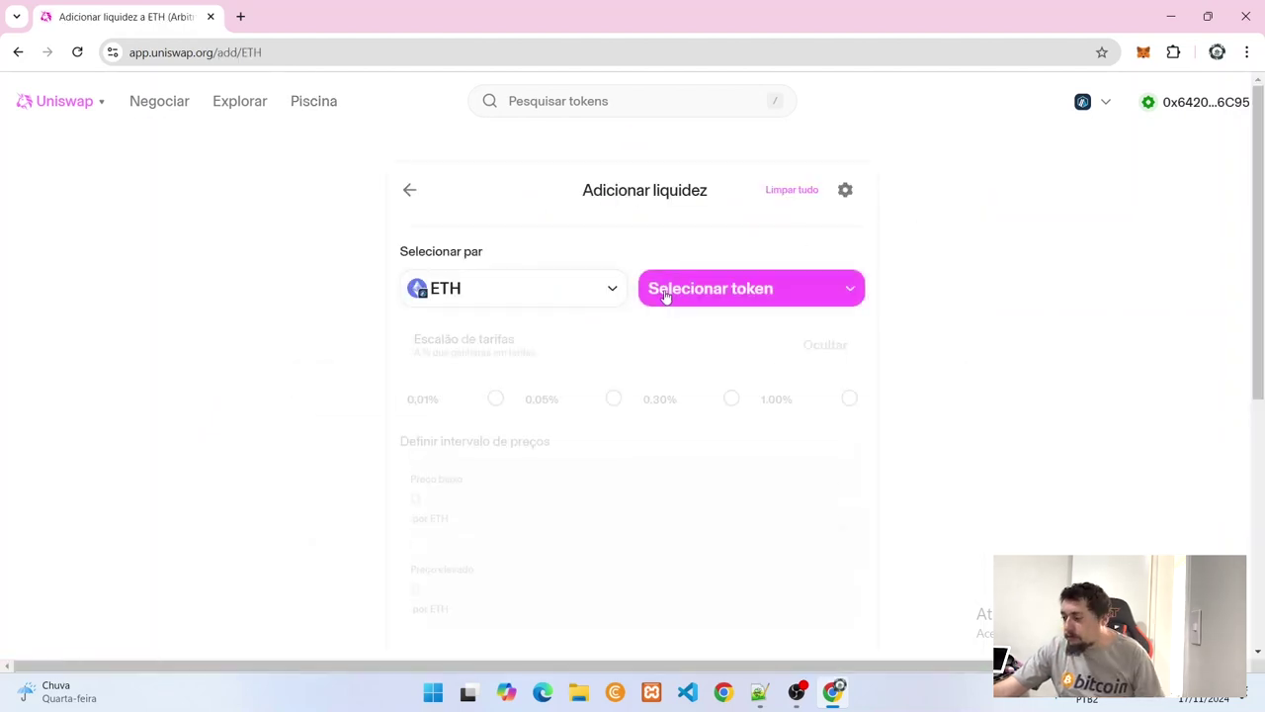
click(666, 294)
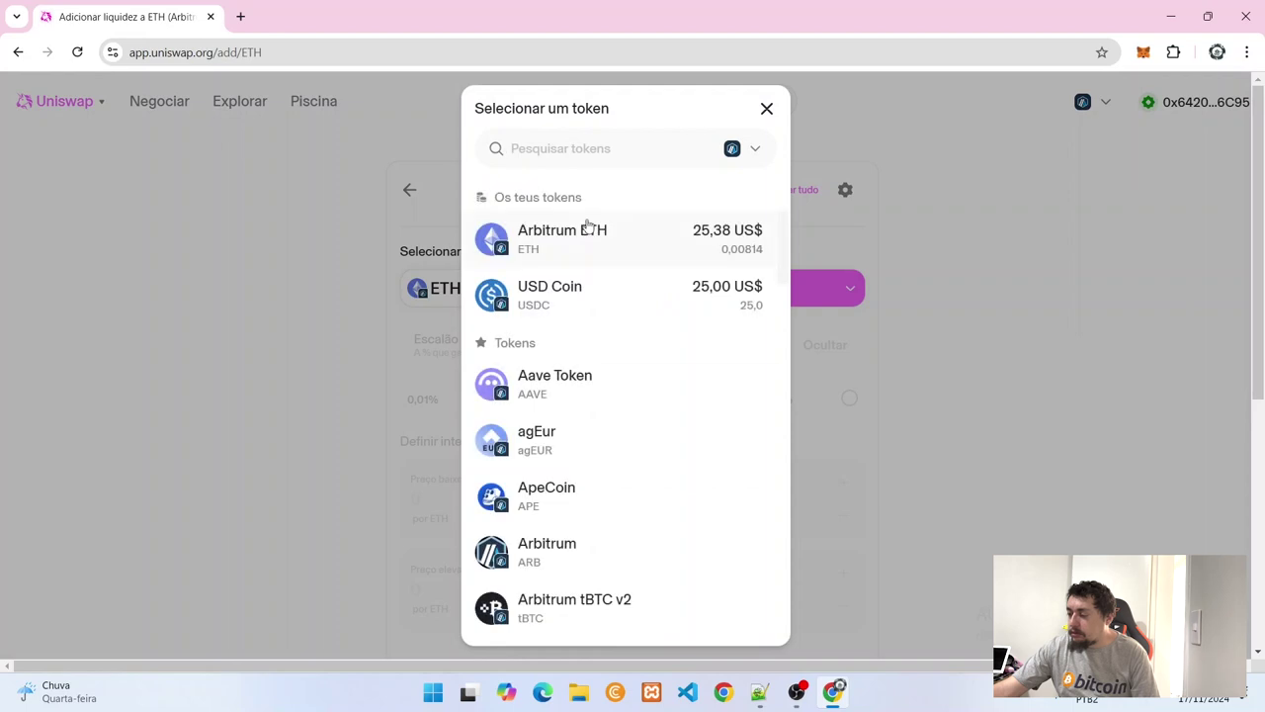
click(531, 307)
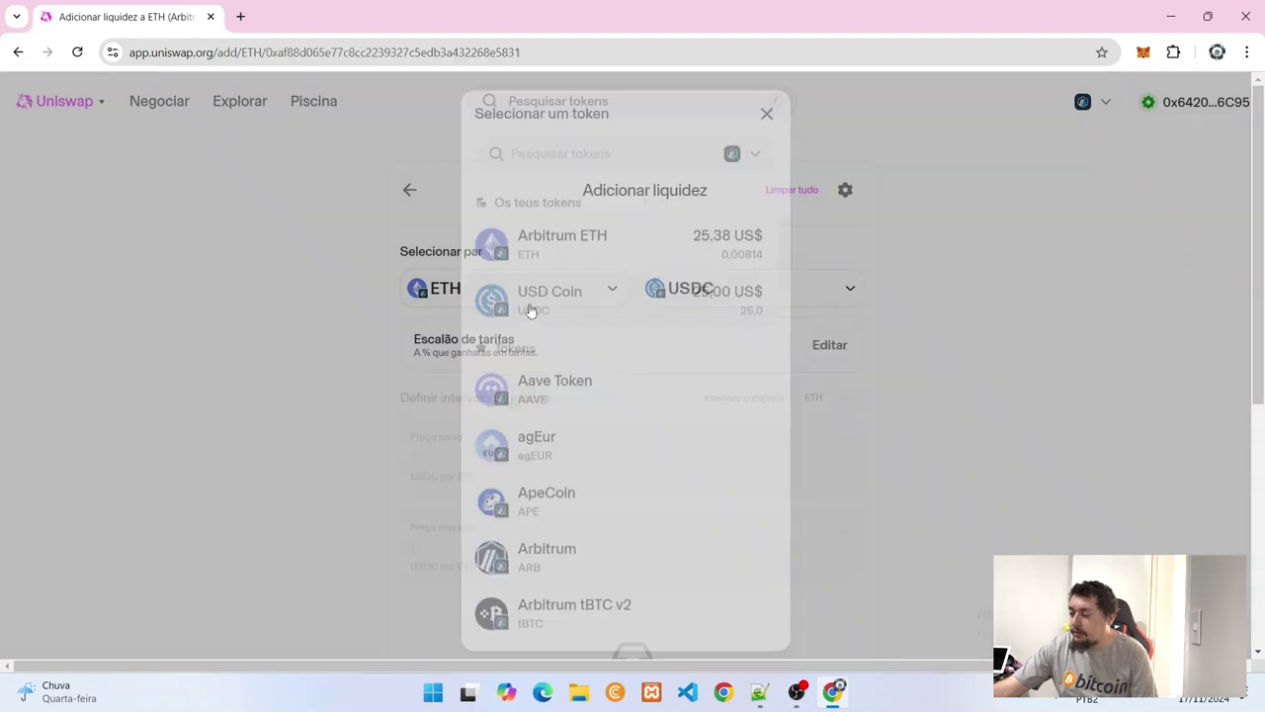
Widen the position's price range on the chart to about 2993 low and about 3249 high USDC per ETH
scroll(554, 323, down, 2)
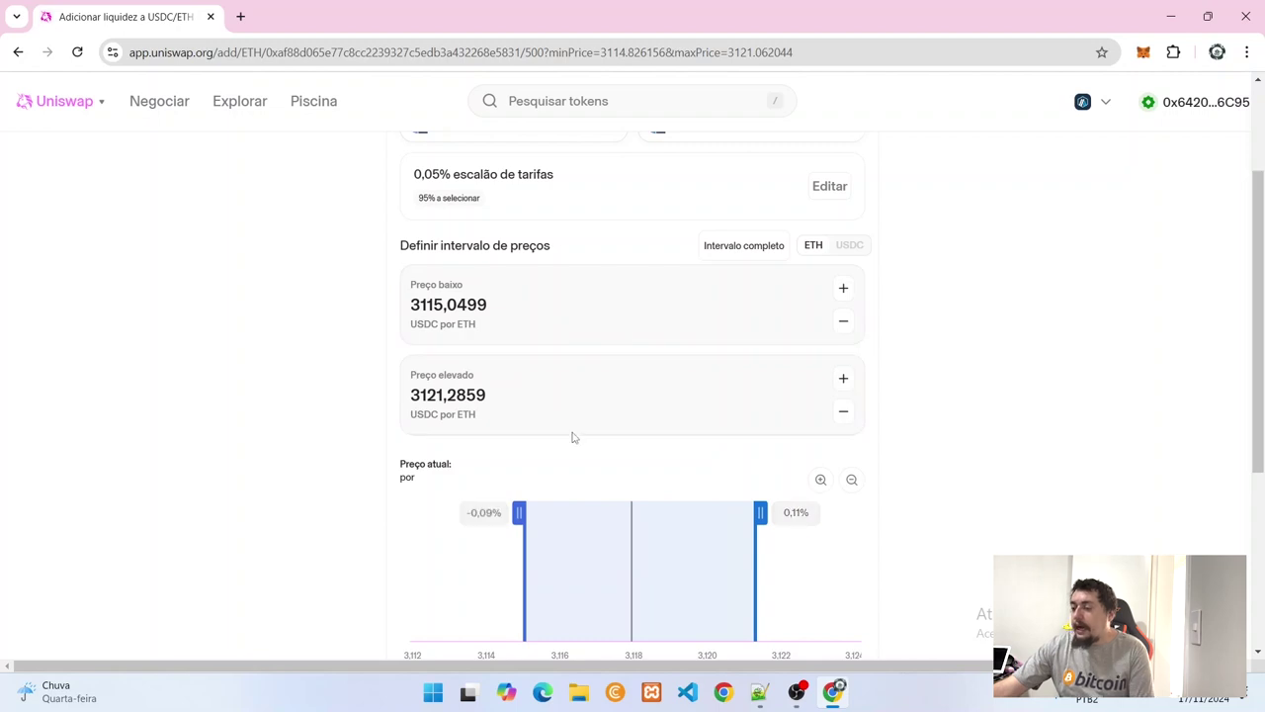
scroll(623, 387, up, 2)
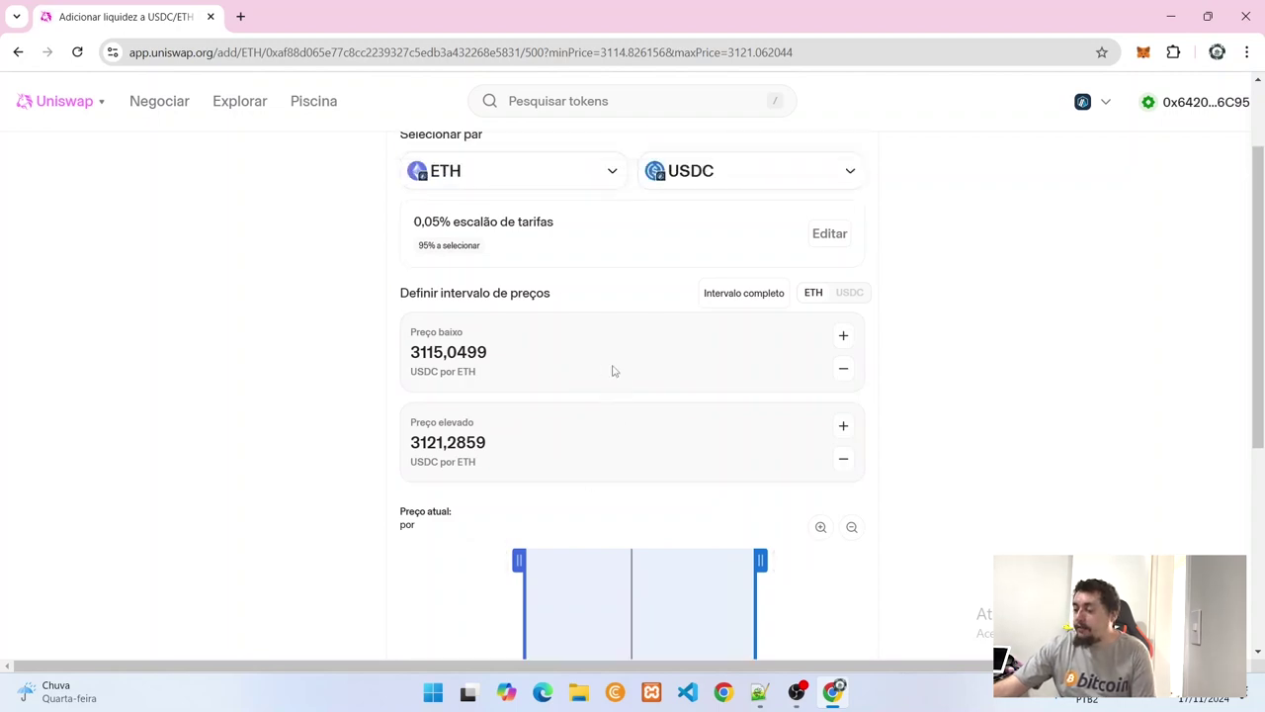
scroll(731, 431, down, 5)
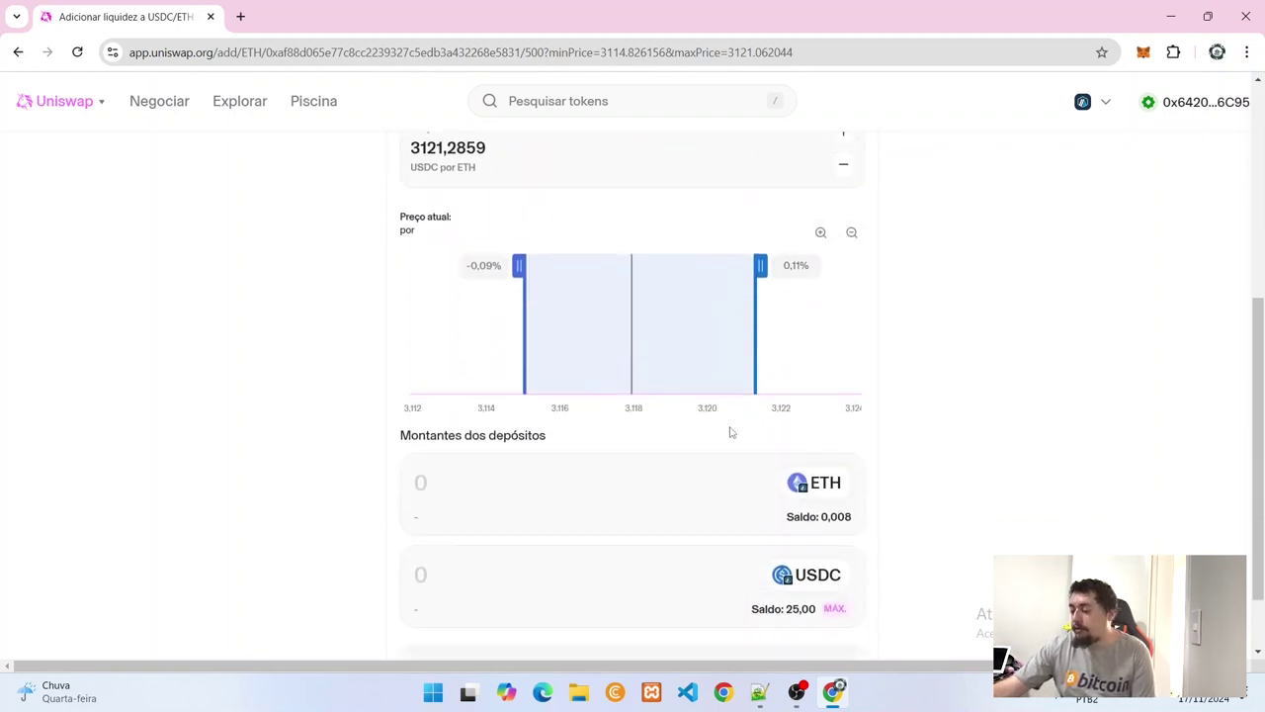
scroll(732, 431, up, 3)
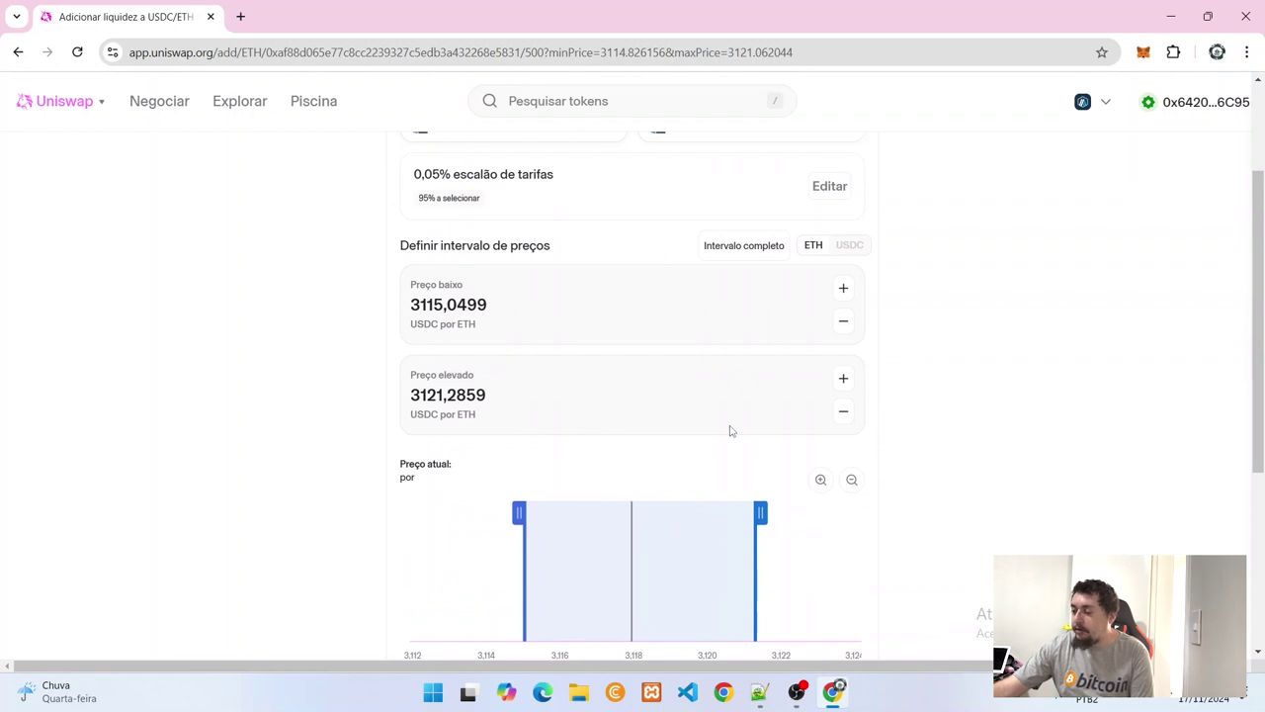
scroll(732, 431, down, 1)
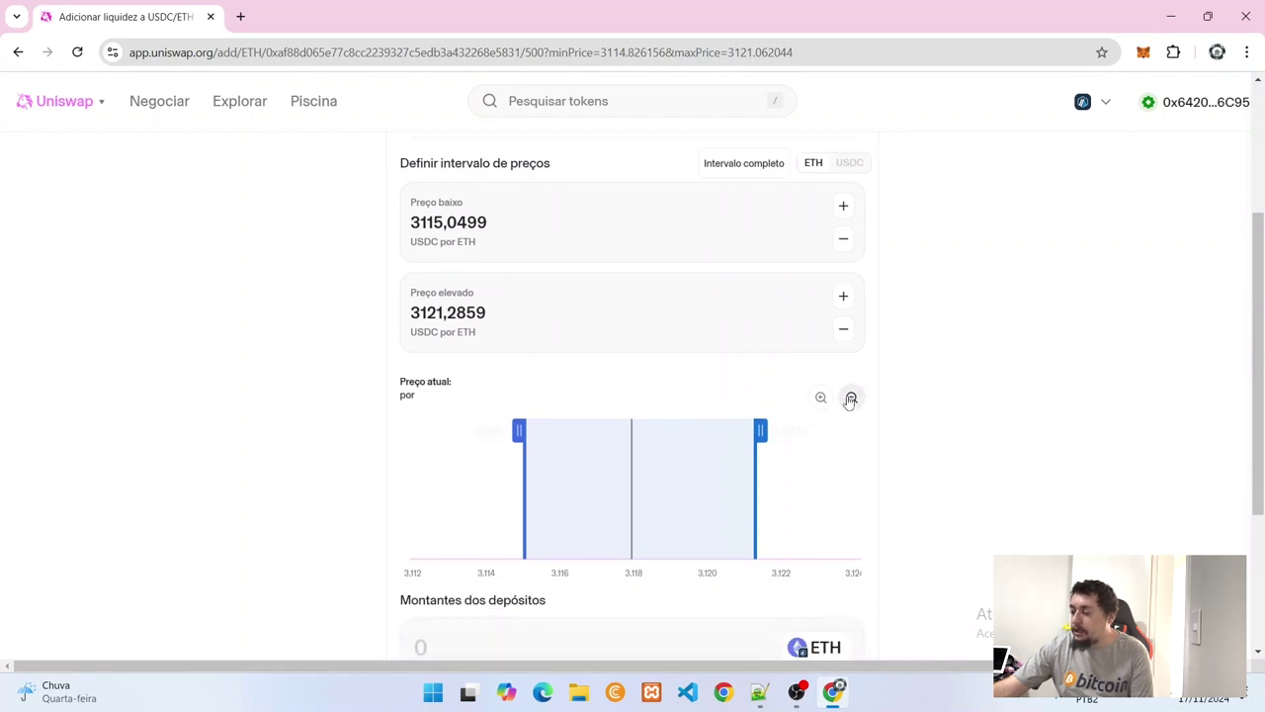
click(850, 398)
click(850, 398)
click(850, 399)
click(850, 398)
click(850, 398)
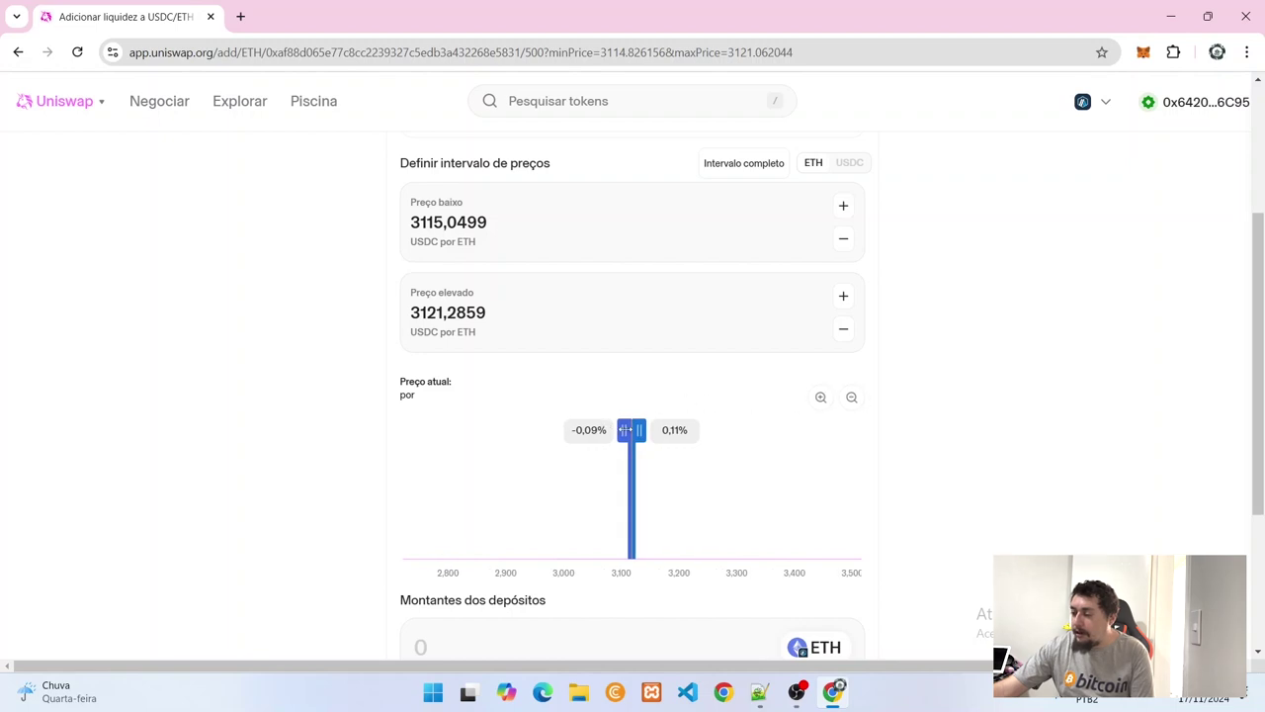
drag(624, 429, 552, 429)
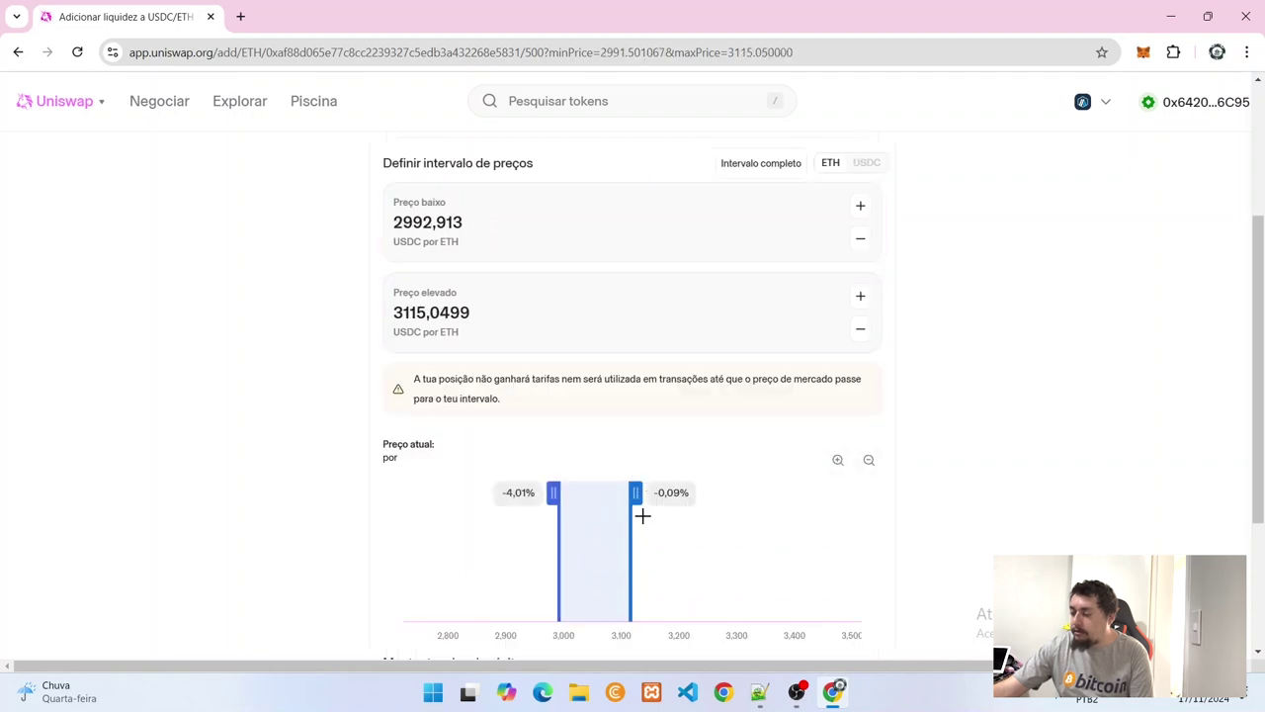
drag(635, 494, 714, 511)
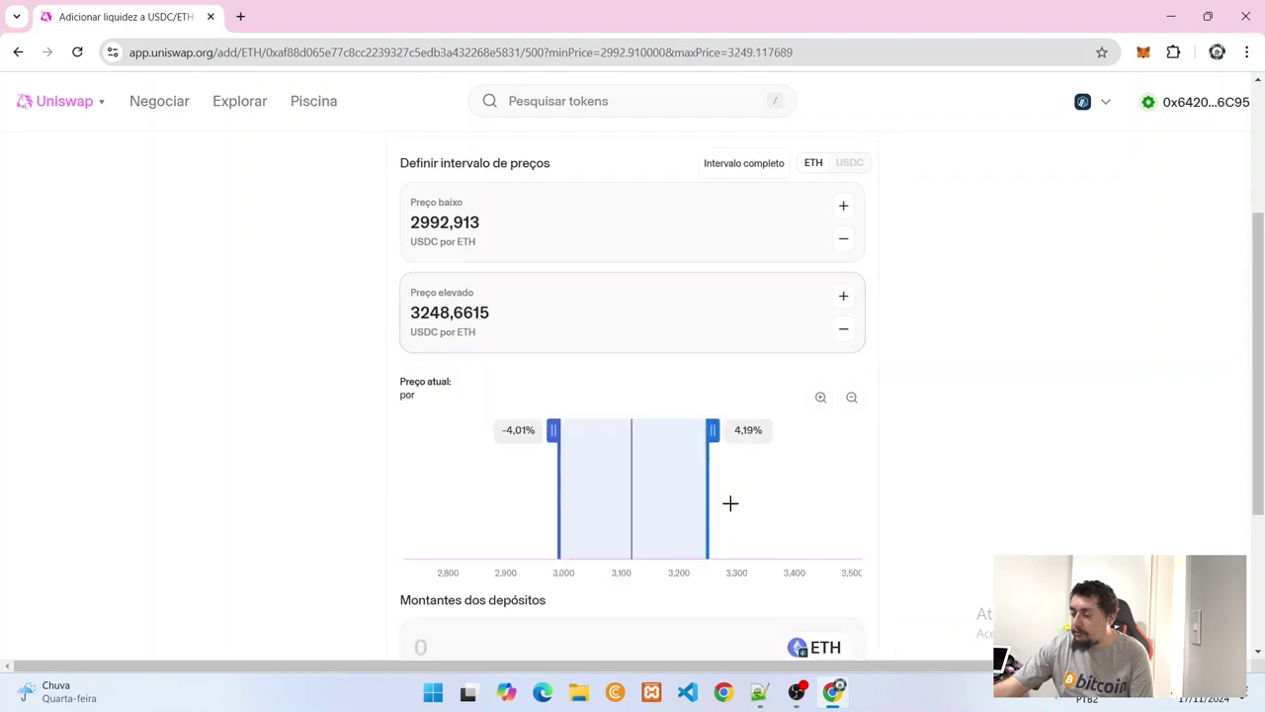
Deposit the maximum USDC balance of 25 into the position and request the USDC approval
scroll(768, 547, down, 3)
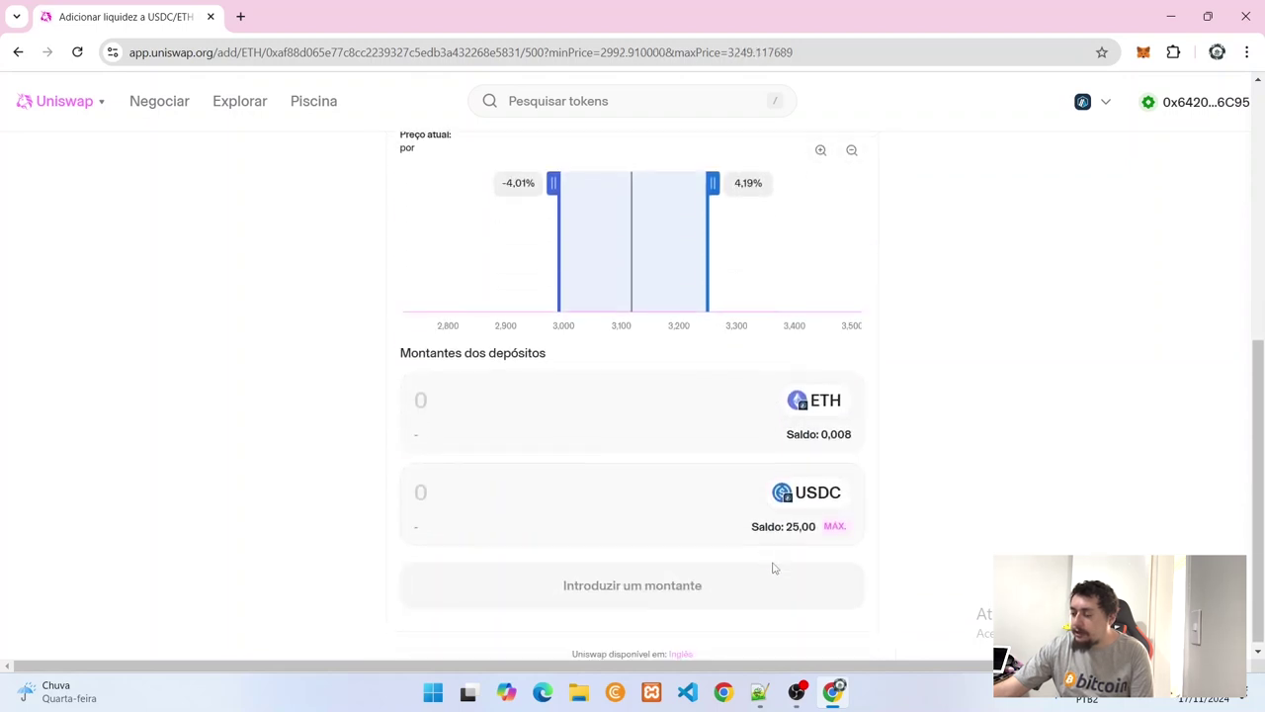
click(835, 526)
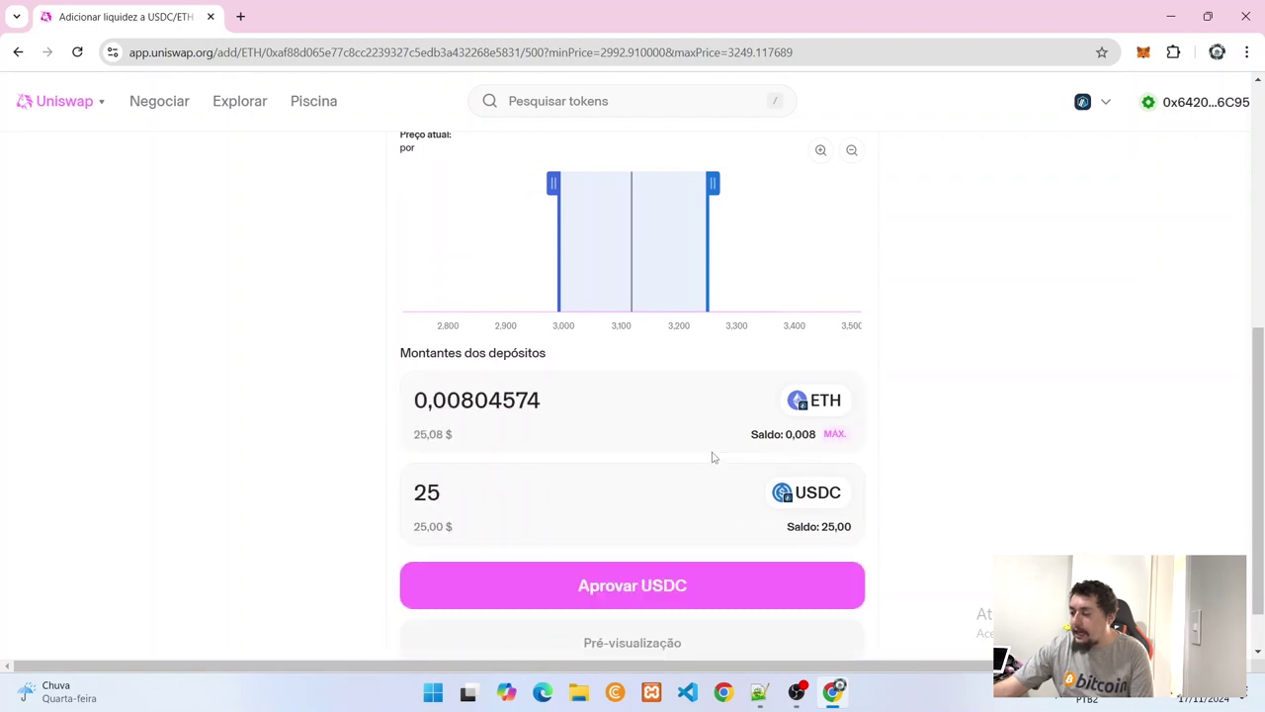
scroll(682, 460, up, 3)
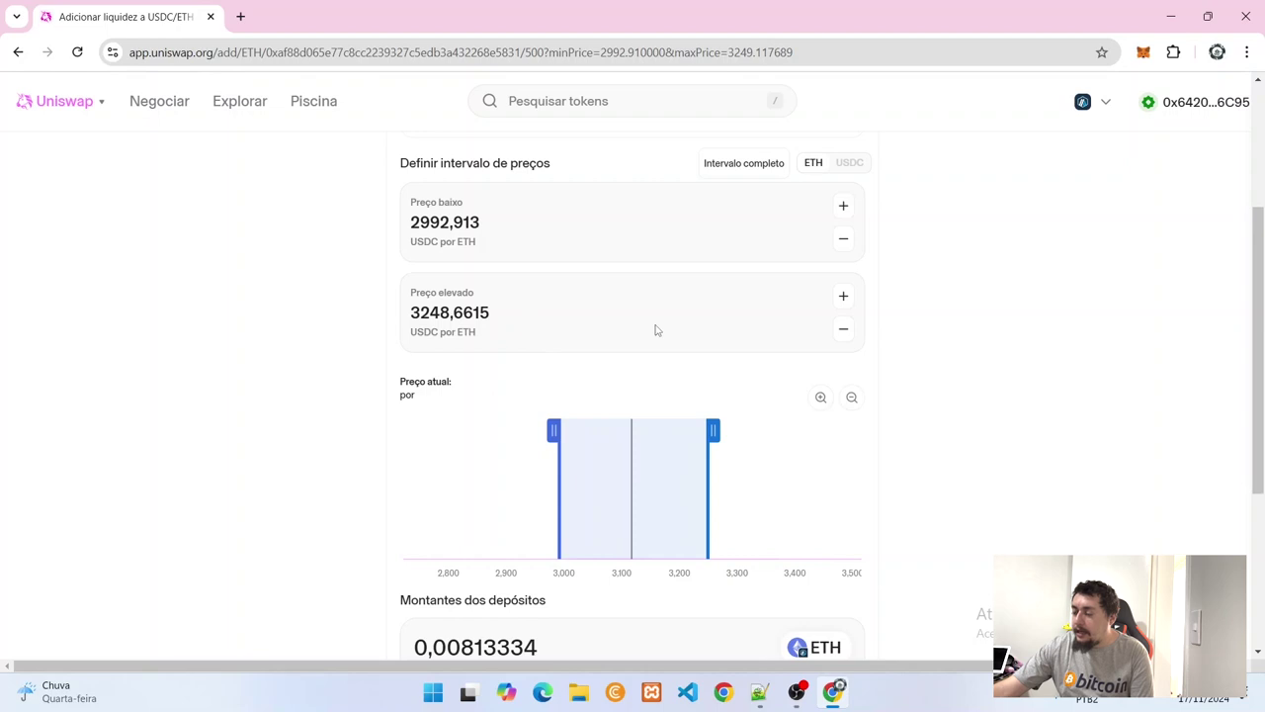
scroll(655, 330, down, 3)
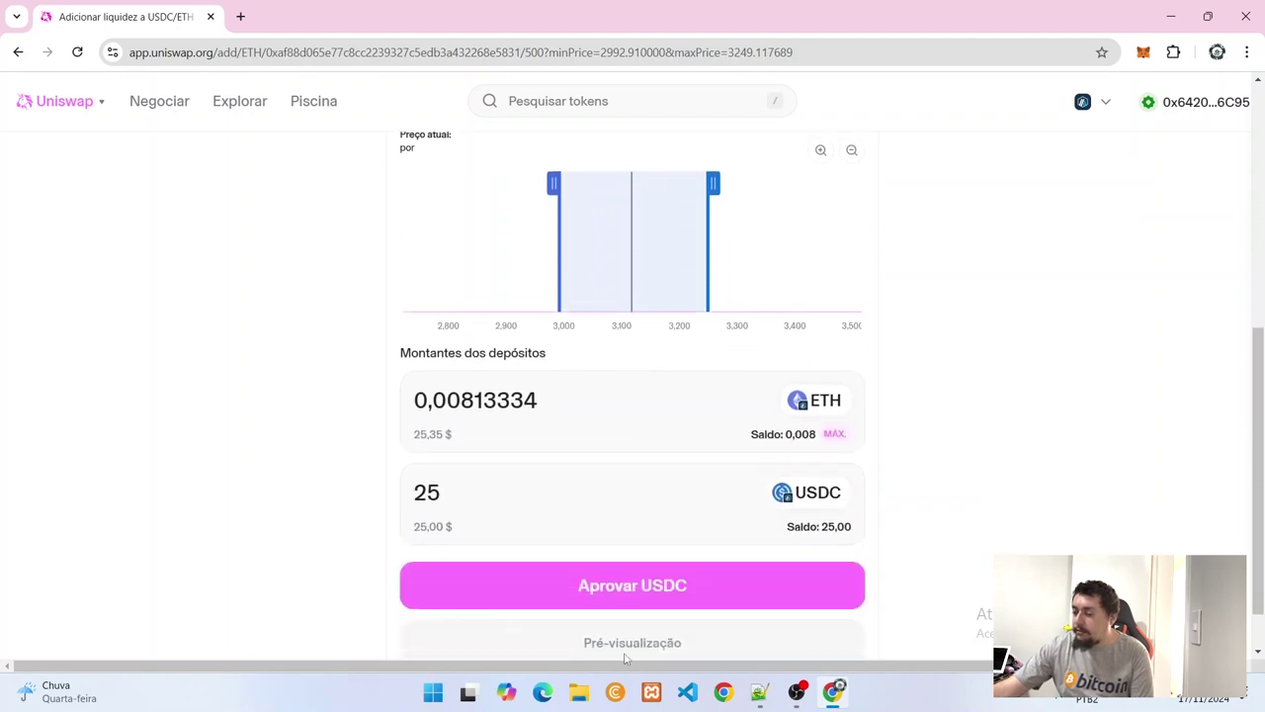
click(653, 599)
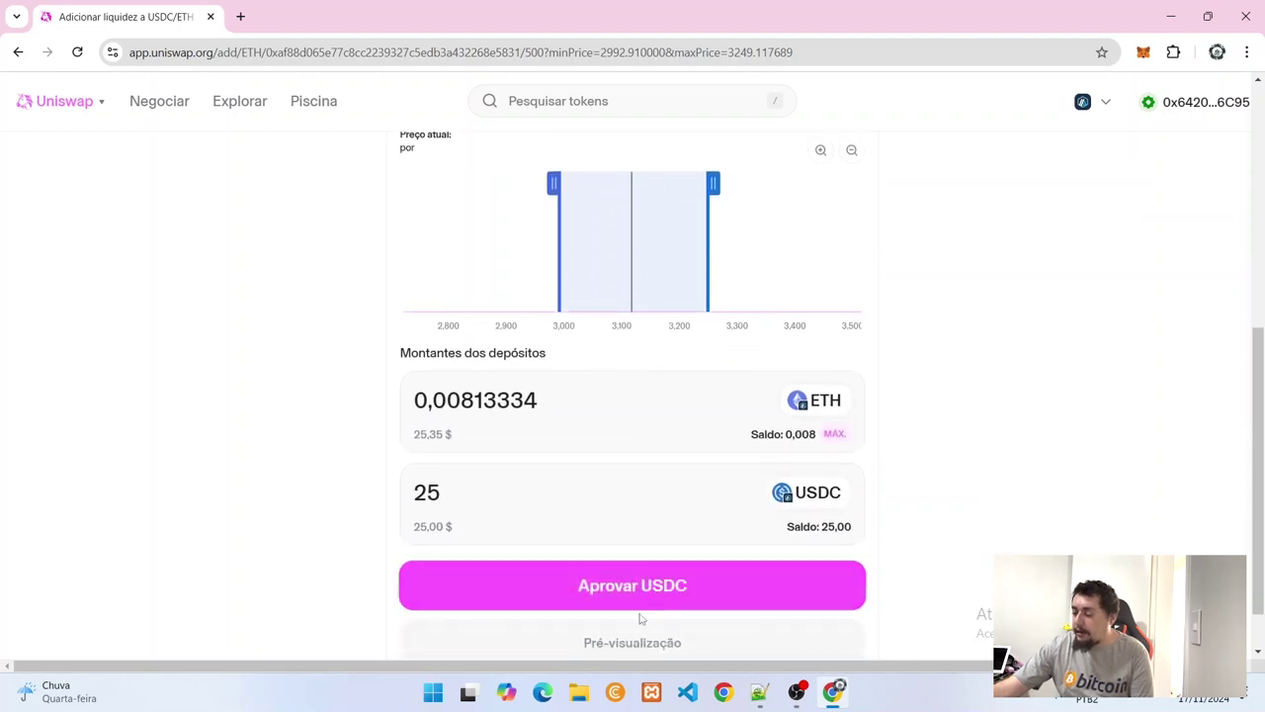